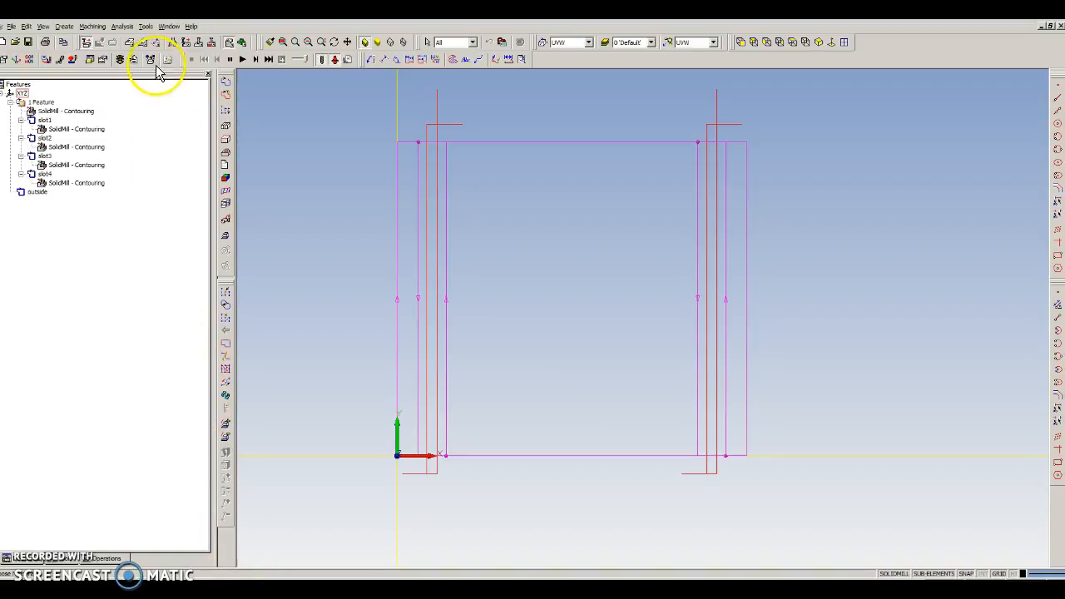
# Simulate the existing slot contouring operations in the isometric view, adjusting the simulation speed before a second run
pyautogui.click(91, 226)
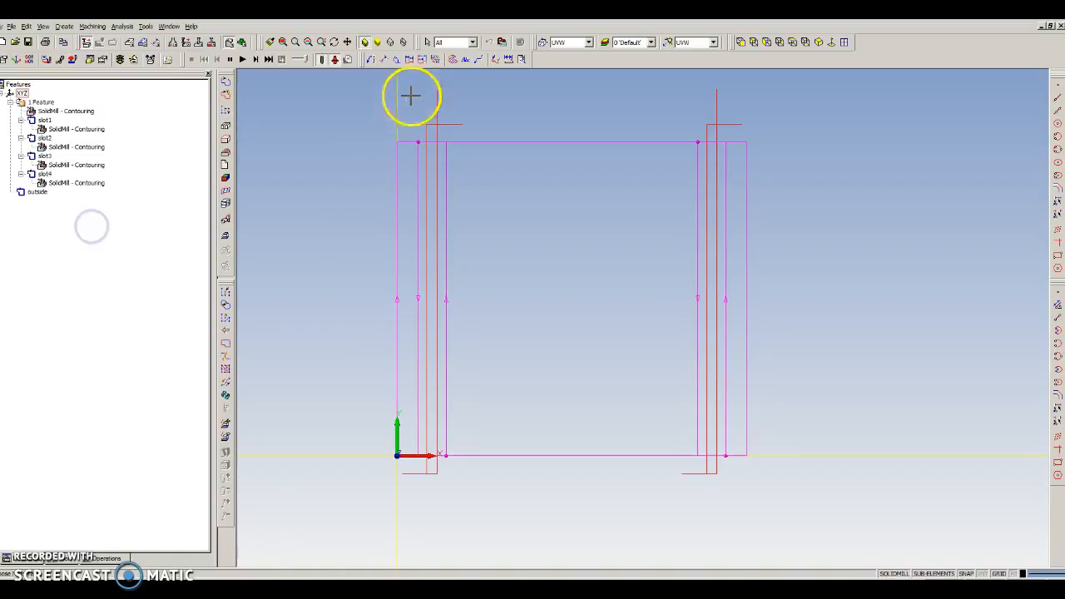
pyautogui.click(820, 41)
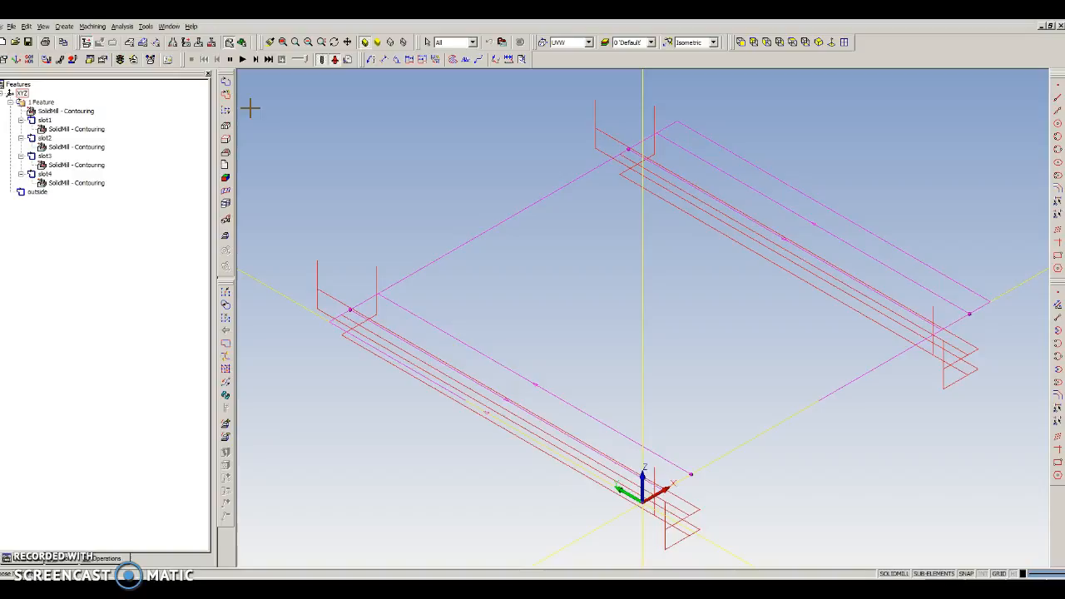
pyautogui.click(243, 60)
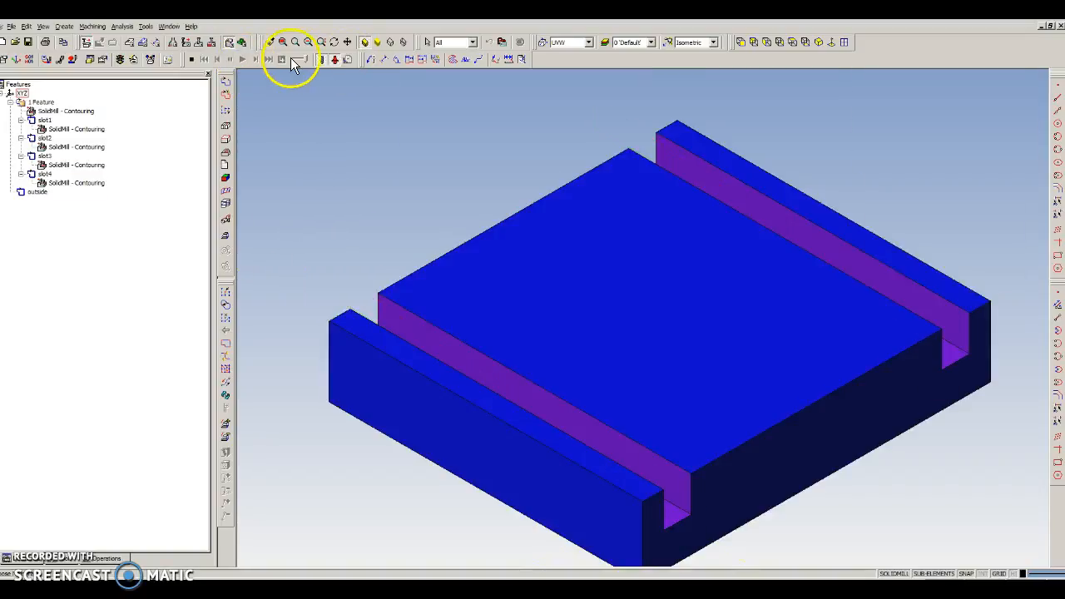
pyautogui.click(297, 59)
pyautogui.click(192, 60)
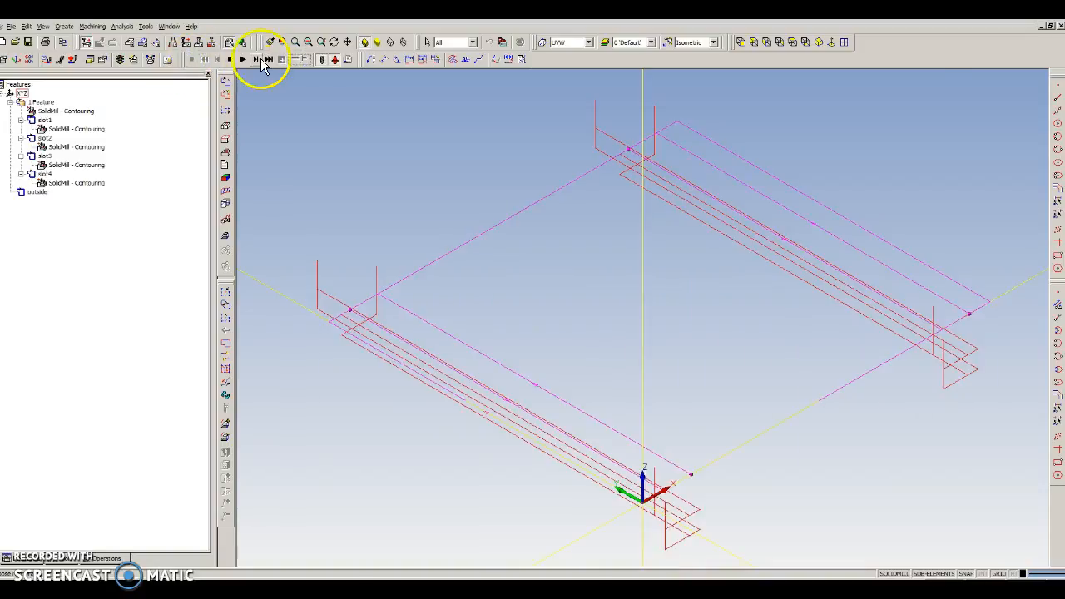
pyautogui.click(241, 58)
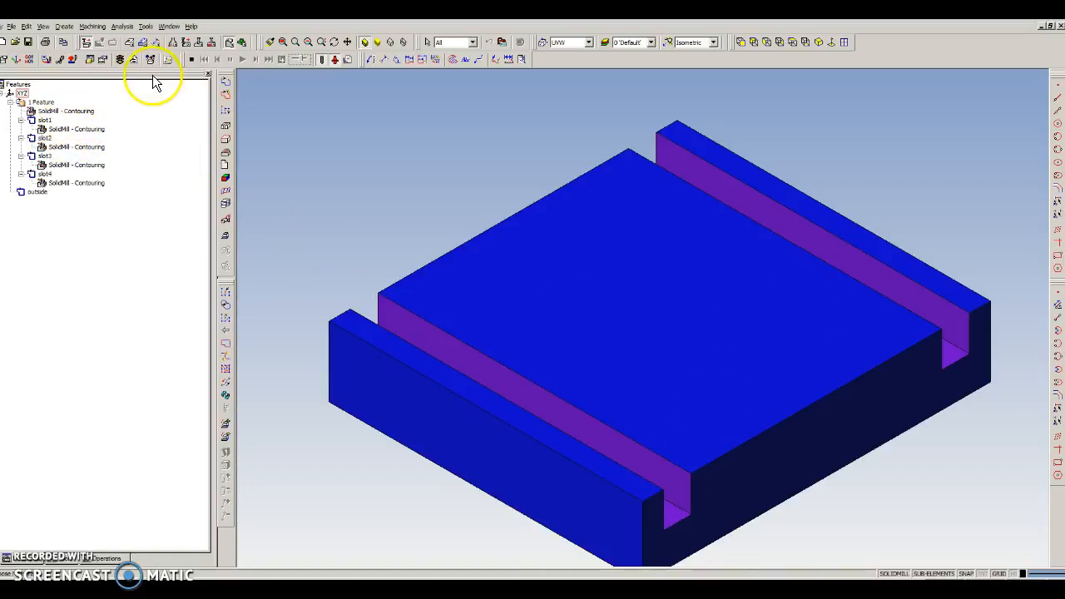
pyautogui.click(190, 60)
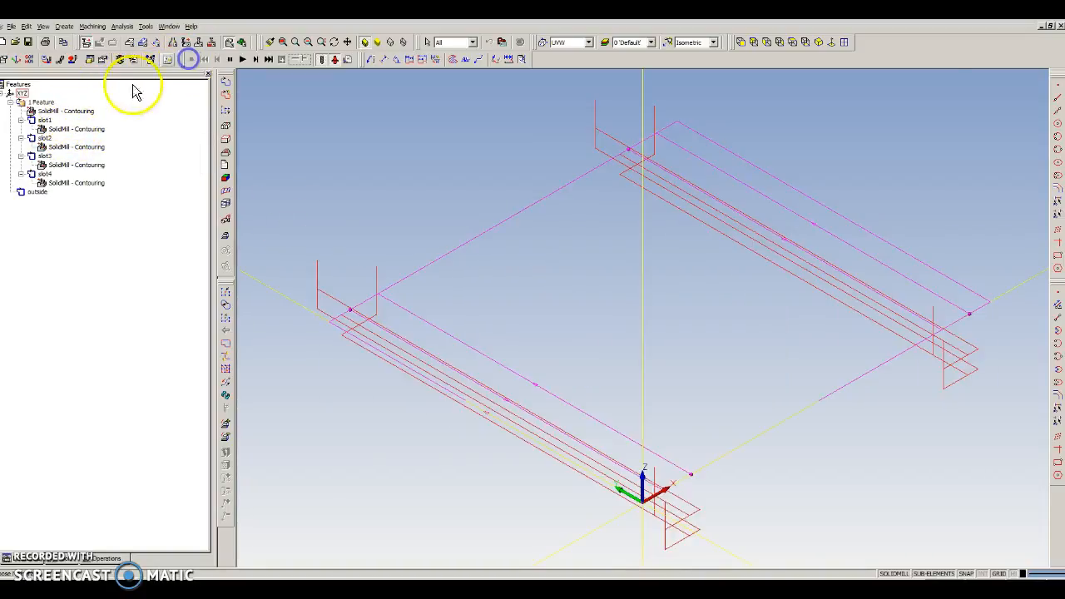
# Delete the existing SolidMill contouring operations from the slot features
pyautogui.click(78, 113)
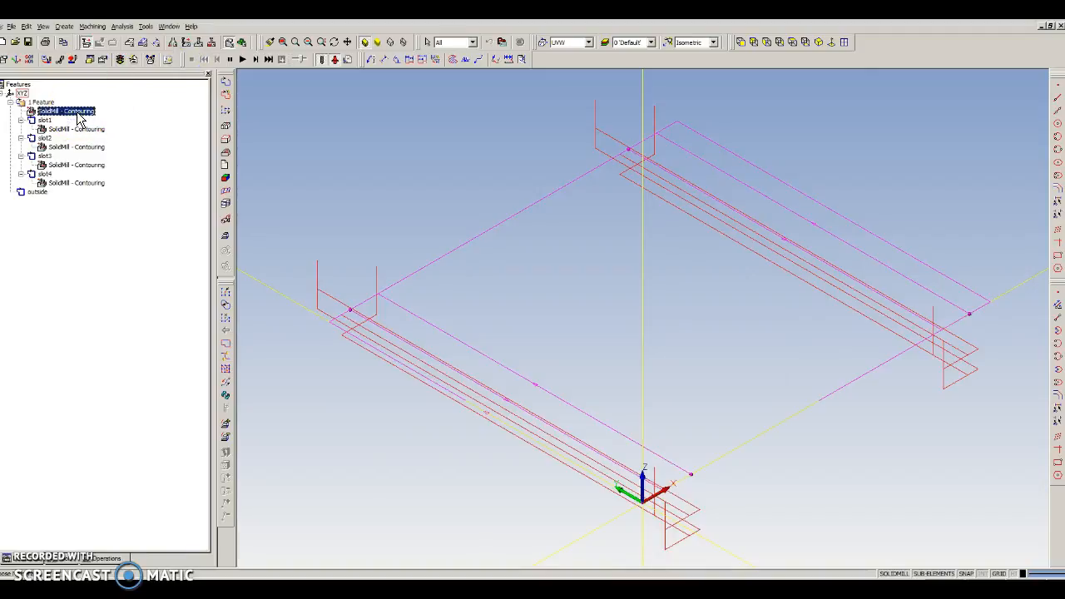
pyautogui.press('Delete')
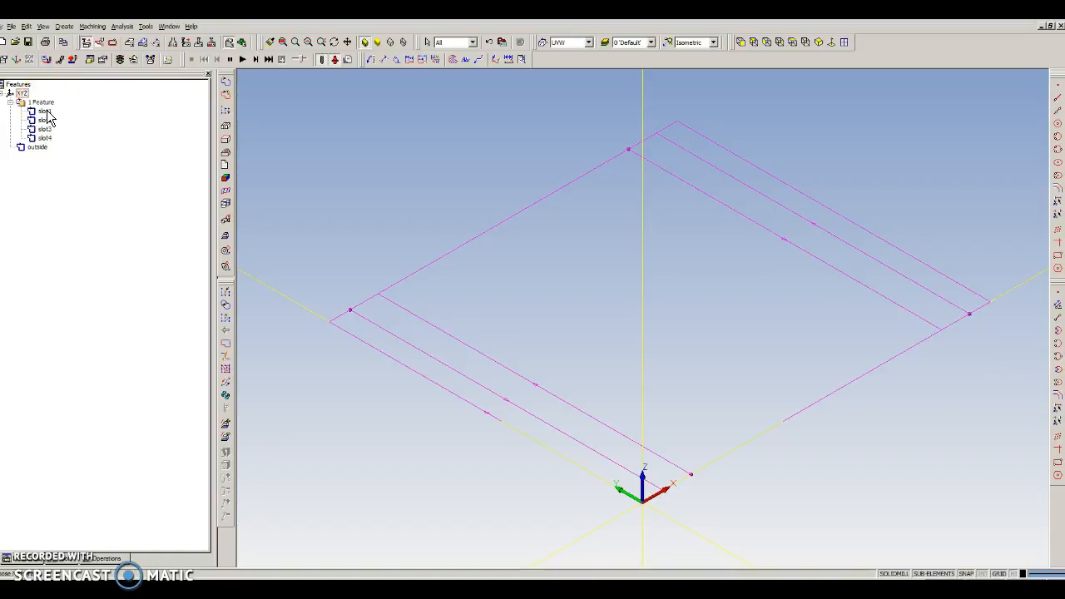
# Select the chain features slot1 through slot4 together and load them into the Process Manager
pyautogui.click(43, 111)
pyautogui.click(48, 121)
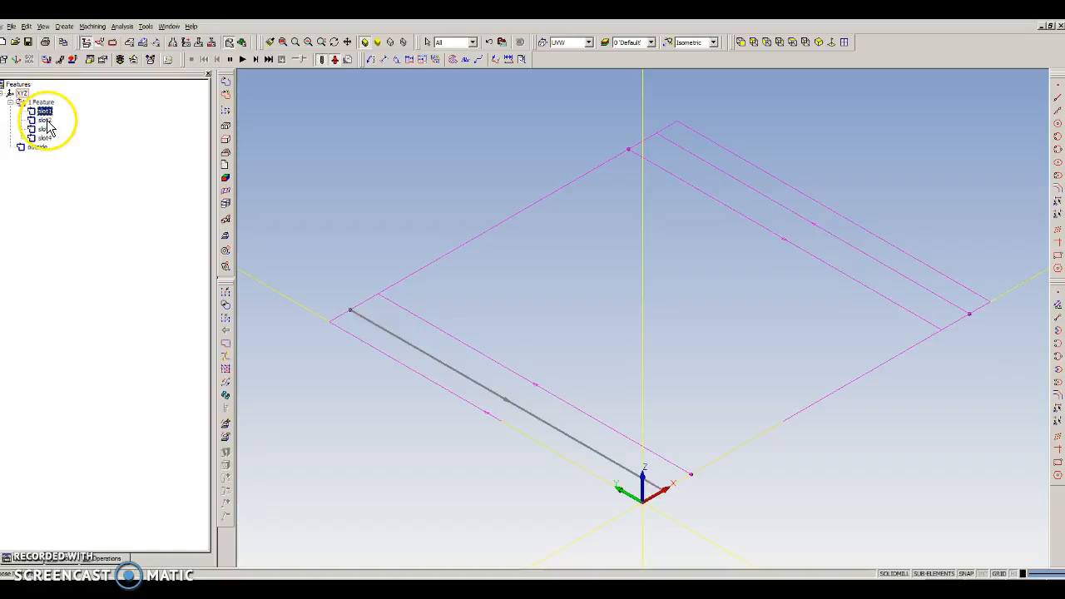
pyautogui.click(45, 129)
pyautogui.click(44, 138)
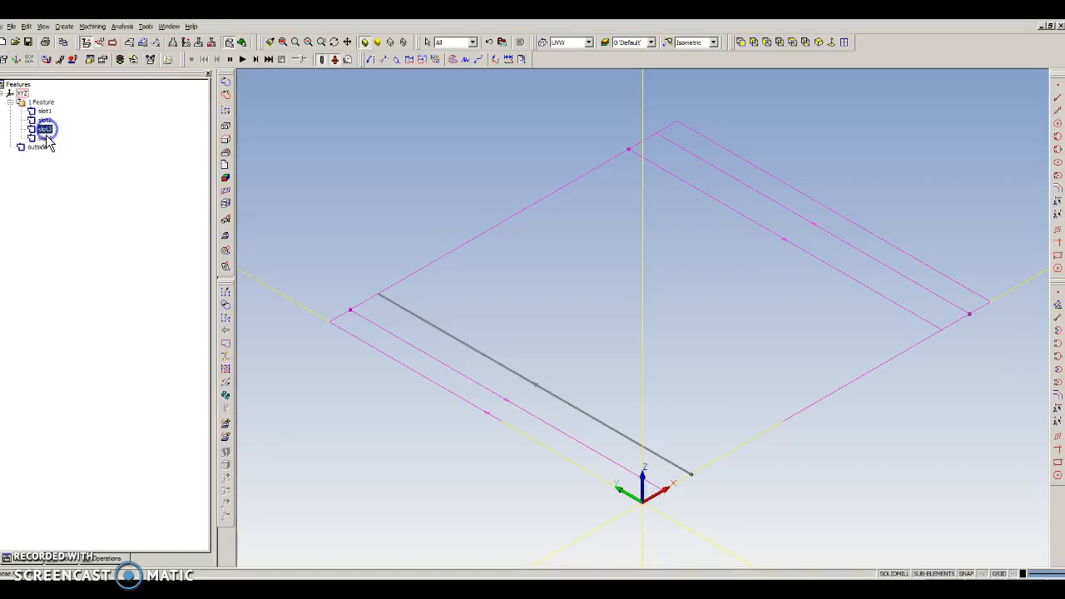
pyautogui.click(45, 111)
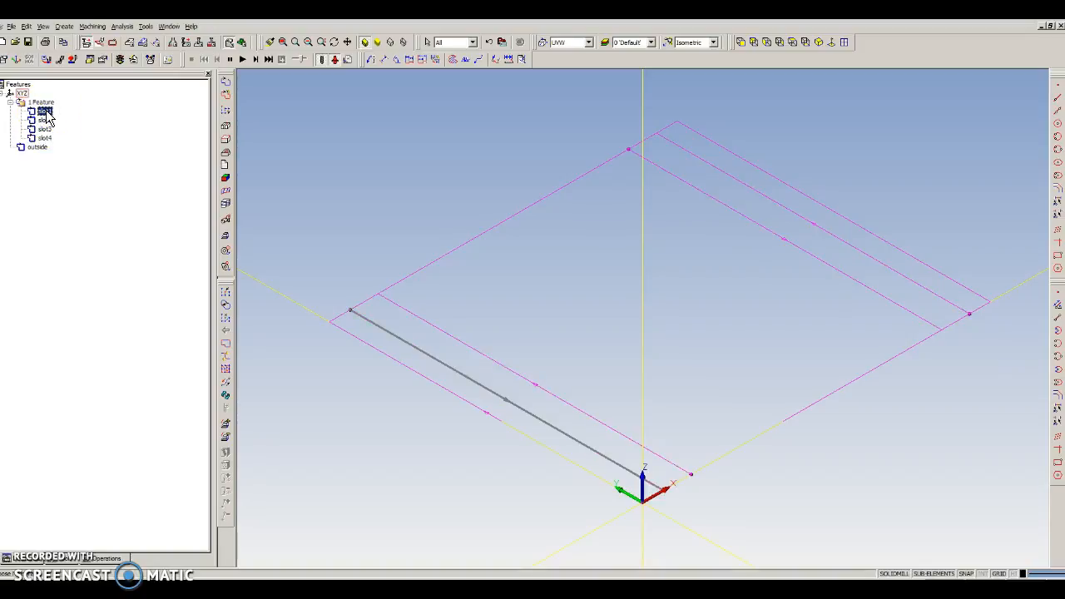
pyautogui.hotkey('shift', 'Down')
pyautogui.hotkey('shift', 'Down')
pyautogui.hotkey('shift', 'Down')
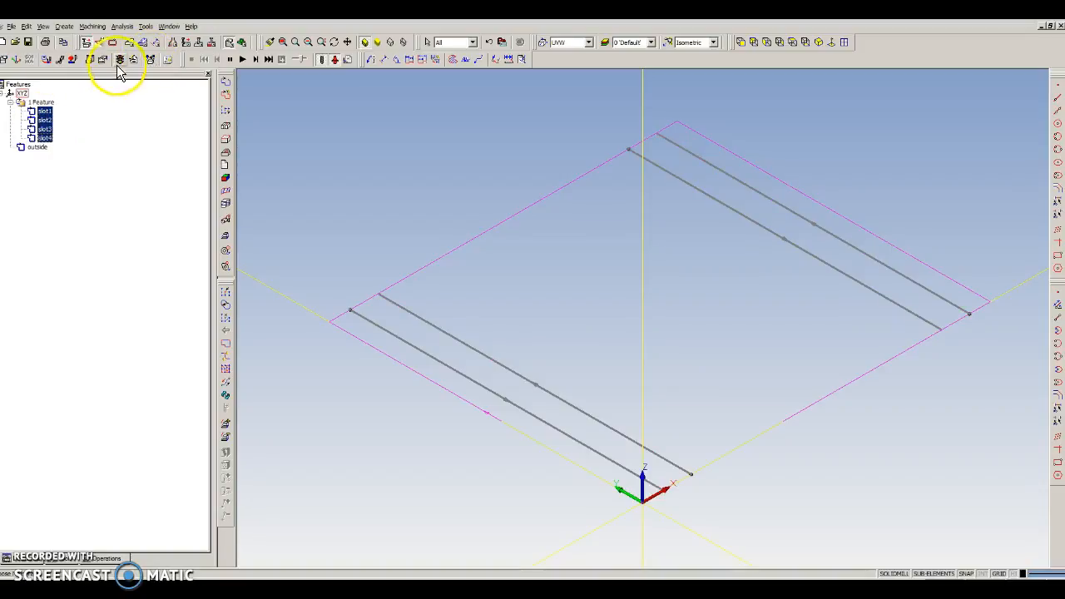
pyautogui.click(150, 61)
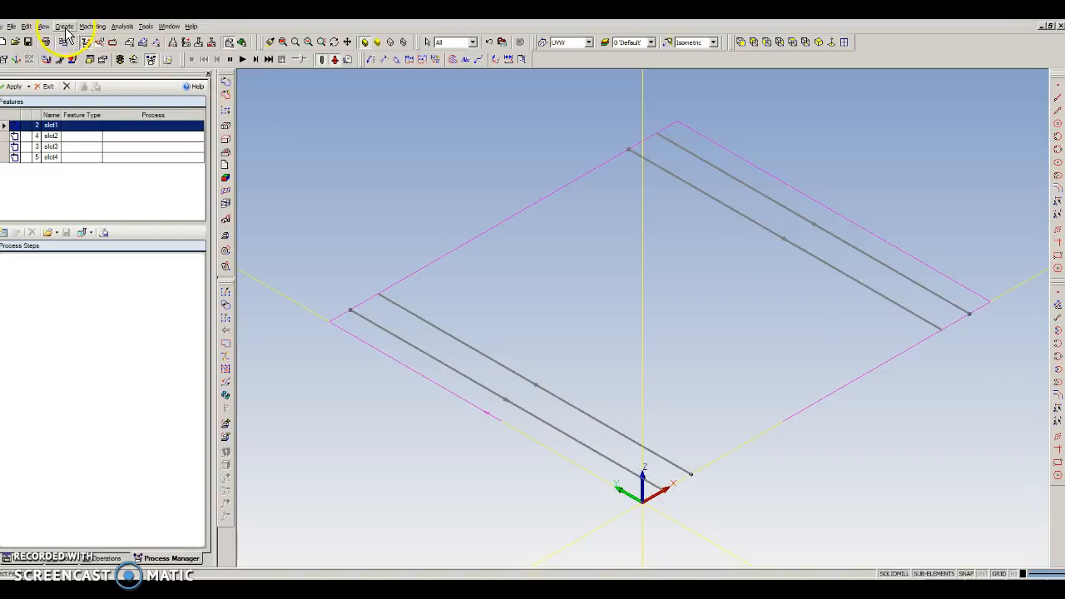
# Show the SolidMill Traditional toolbar and dock it beside the other toolbars
pyautogui.click(91, 26)
pyautogui.moveTo(154, 76)
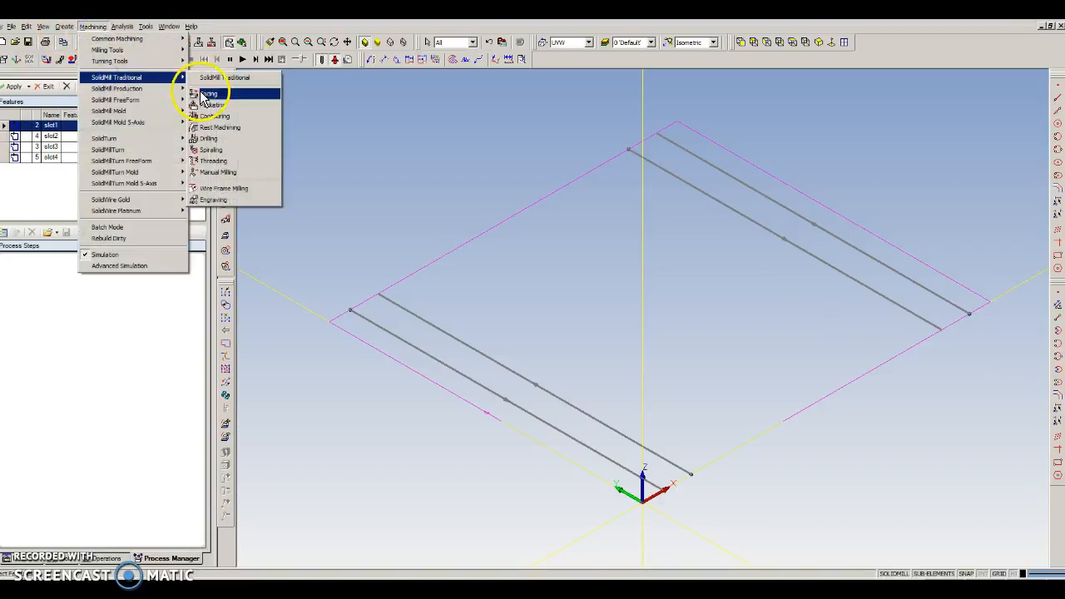
pyautogui.click(206, 79)
pyautogui.moveTo(414, 46); pyautogui.dragTo(587, 59)
# Select all four slots in the Process Manager and start a contouring operation for them
pyautogui.click(571, 61)
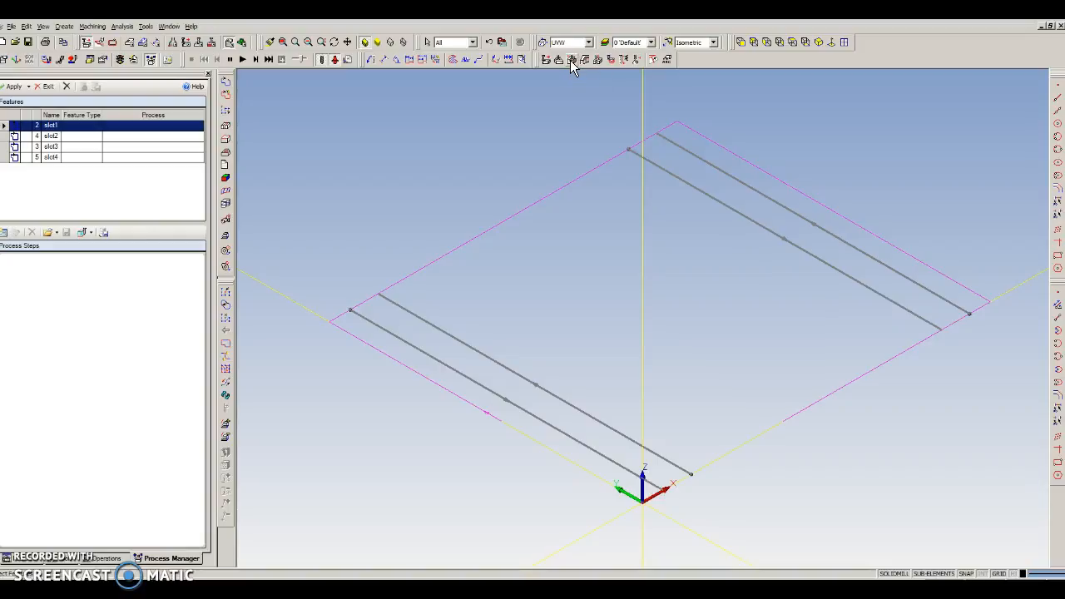
pyautogui.keyDown('ctrl'); pyautogui.click(71, 132); pyautogui.keyUp('ctrl')
pyautogui.hotkey('shift', 'Down')
pyautogui.hotkey('shift', 'Down')
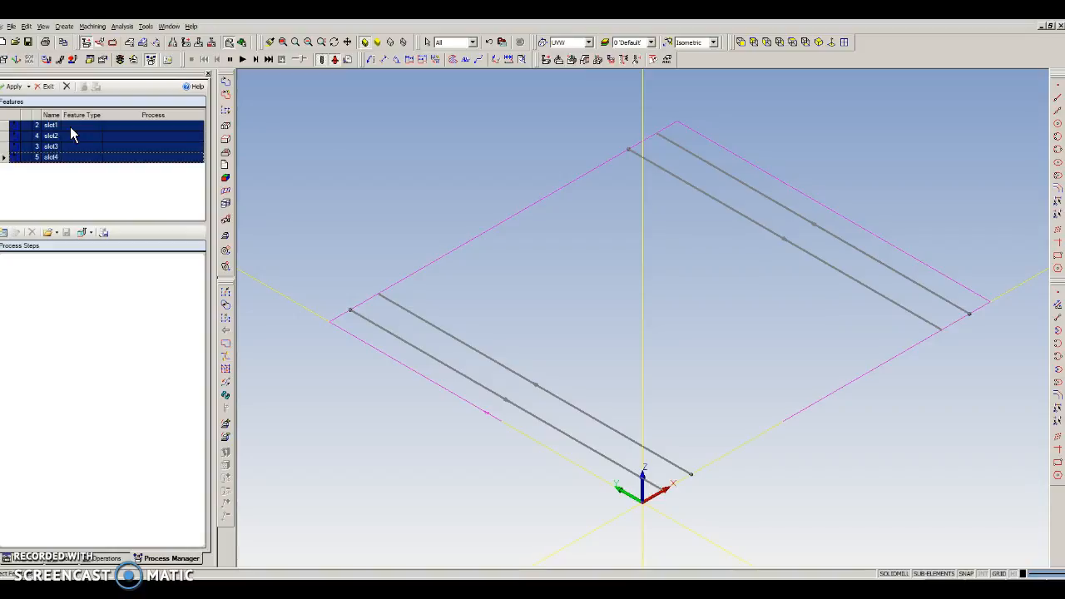
pyautogui.click(571, 60)
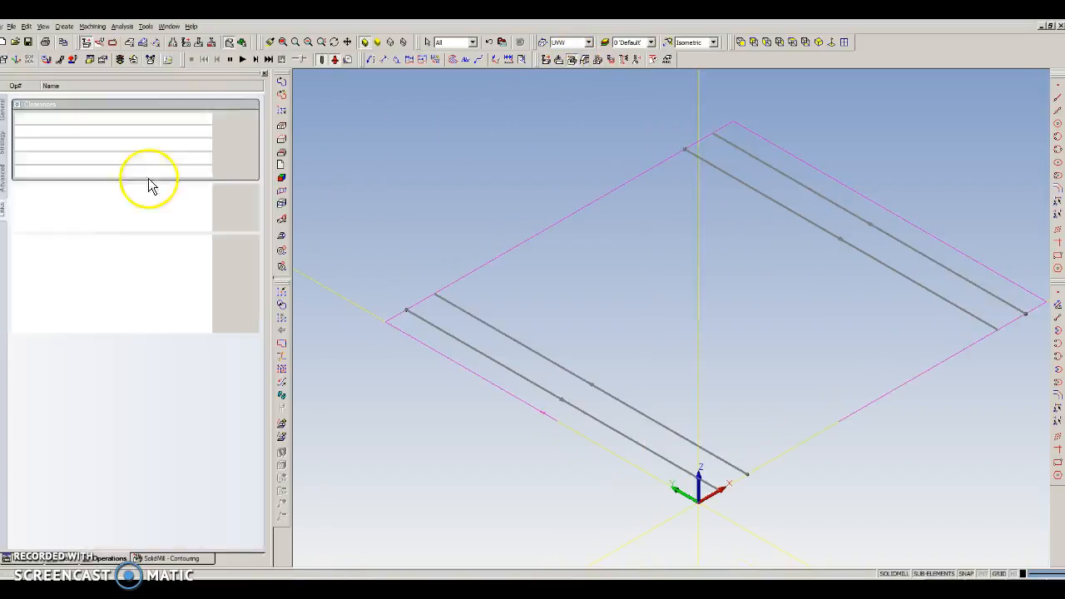
# Review the contouring operation's tool, strategy, advanced and link settings and apply it to all four slots
pyautogui.click(5, 111)
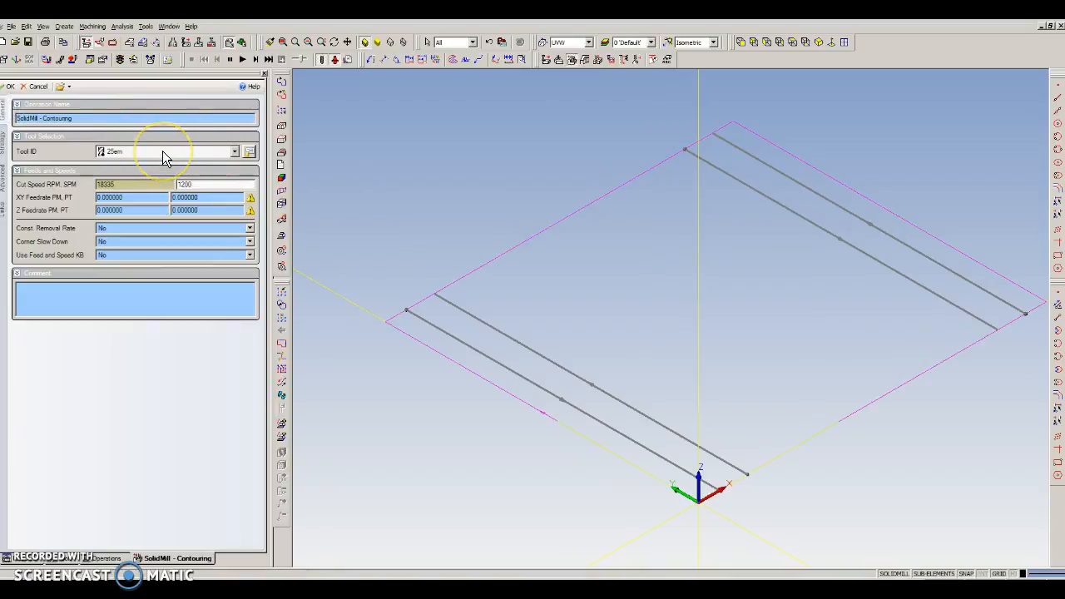
pyautogui.click(6, 148)
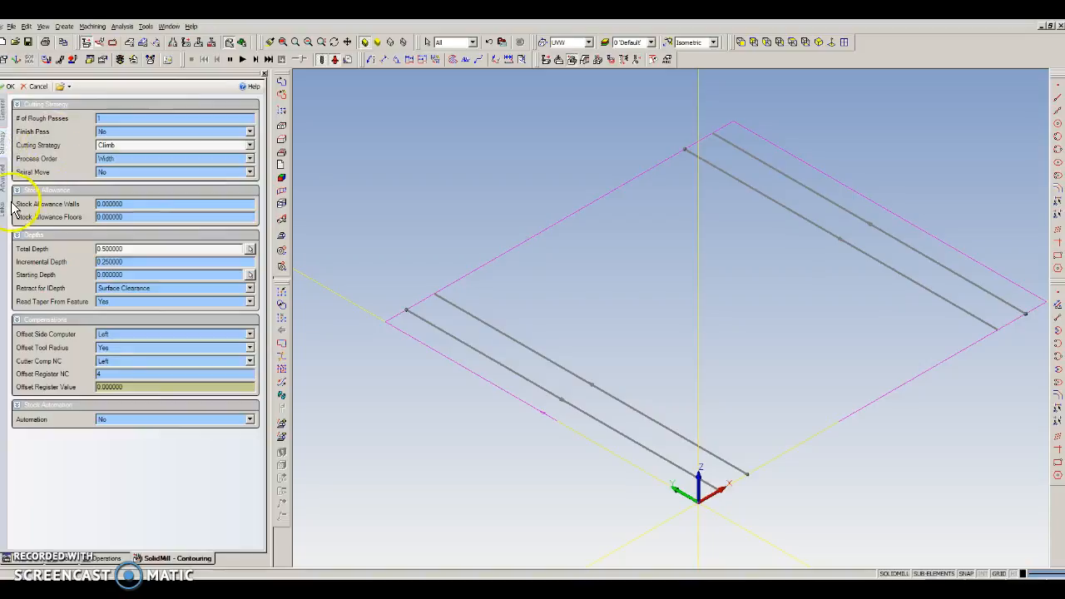
pyautogui.click(4, 177)
pyautogui.click(4, 206)
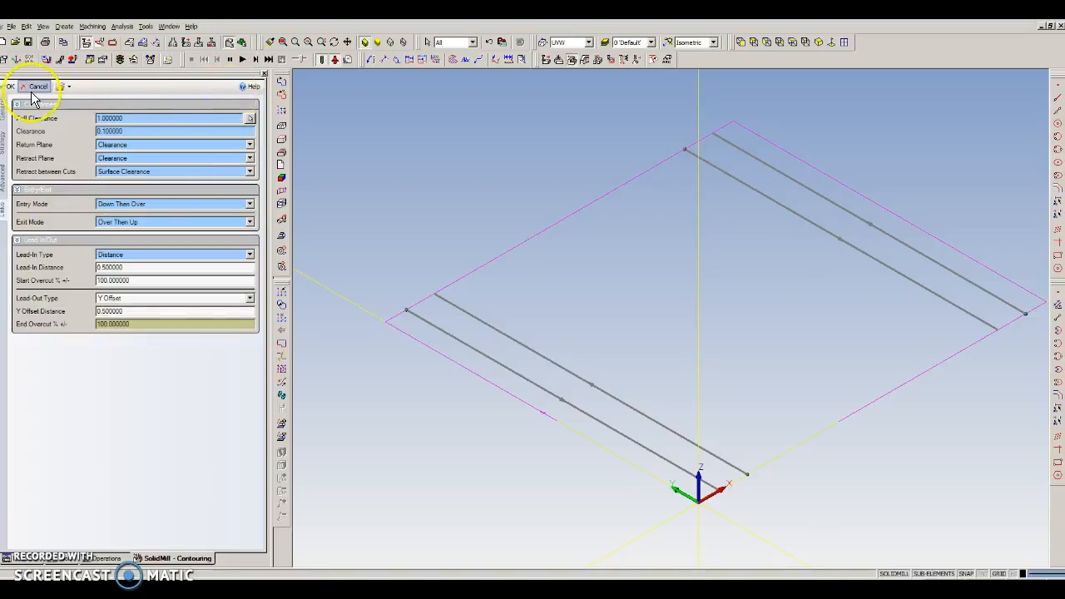
pyautogui.click(5, 109)
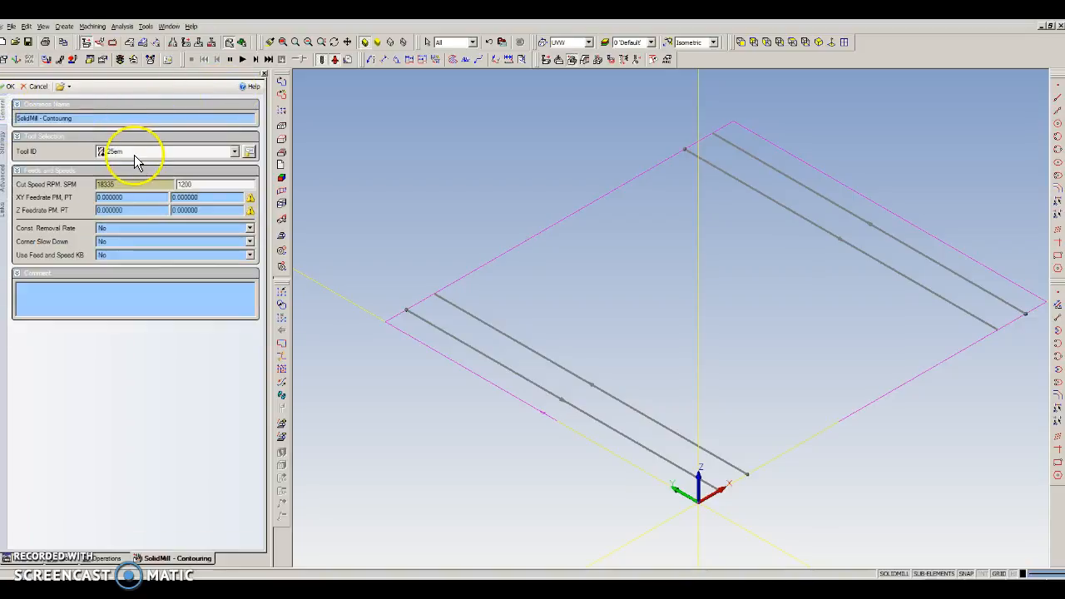
pyautogui.click(3, 141)
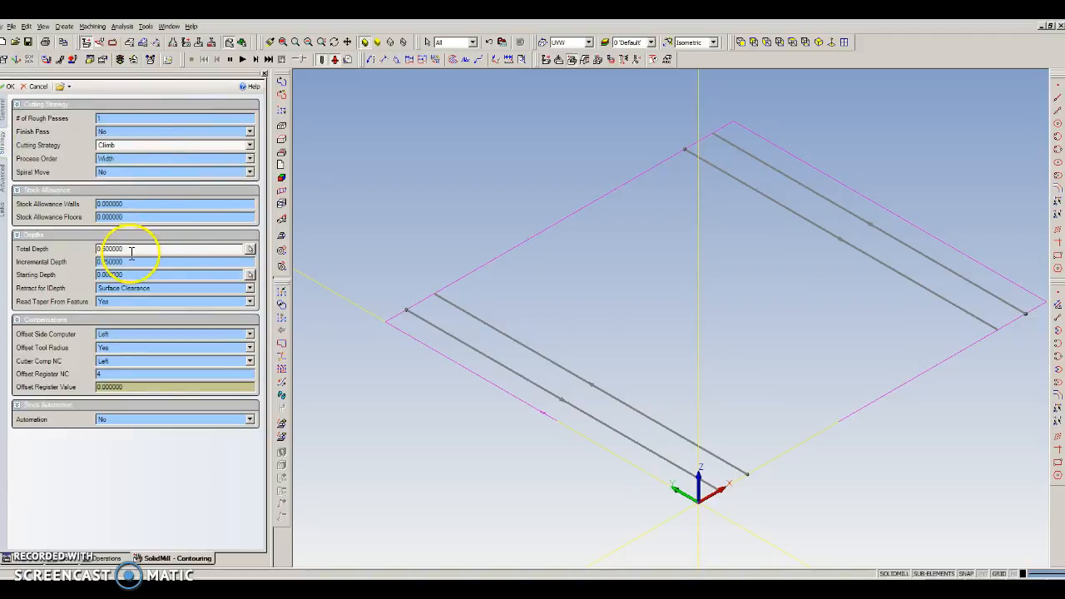
pyautogui.click(8, 172)
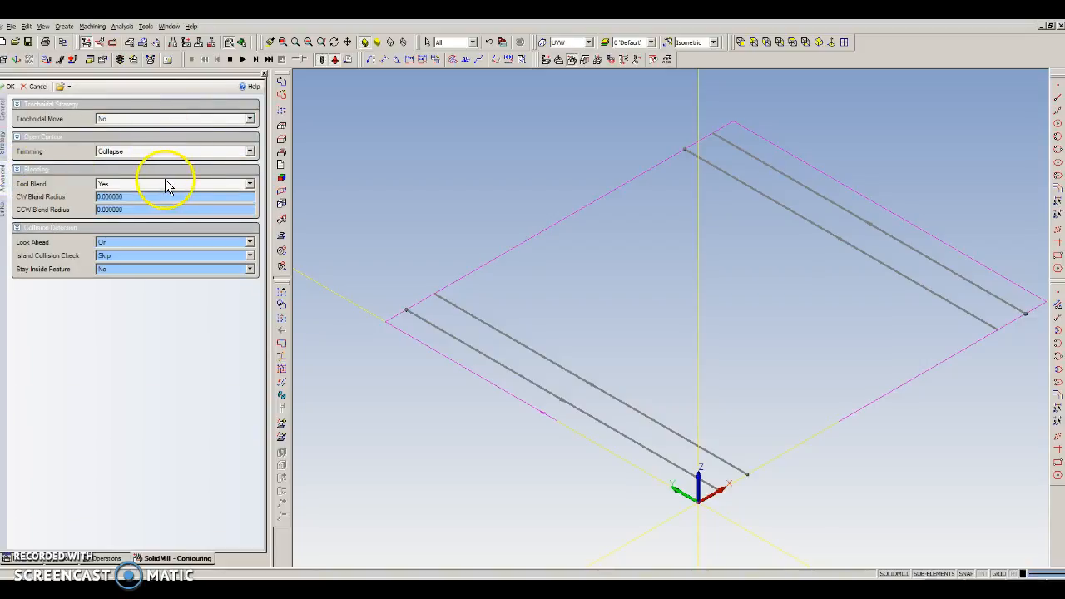
pyautogui.click(7, 213)
pyautogui.click(133, 267)
pyautogui.click(134, 311)
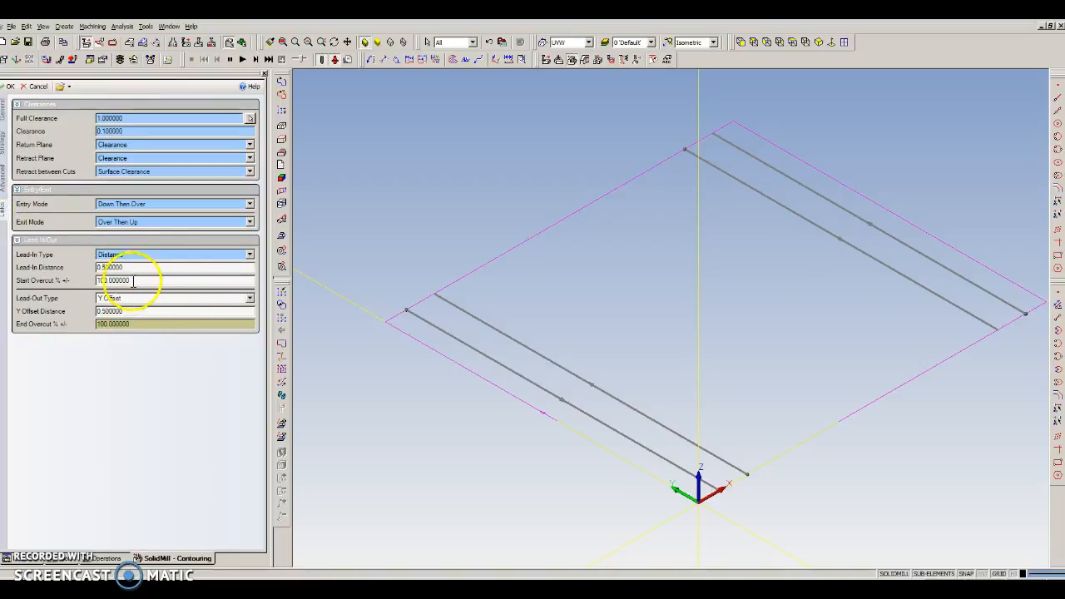
pyautogui.click(10, 86)
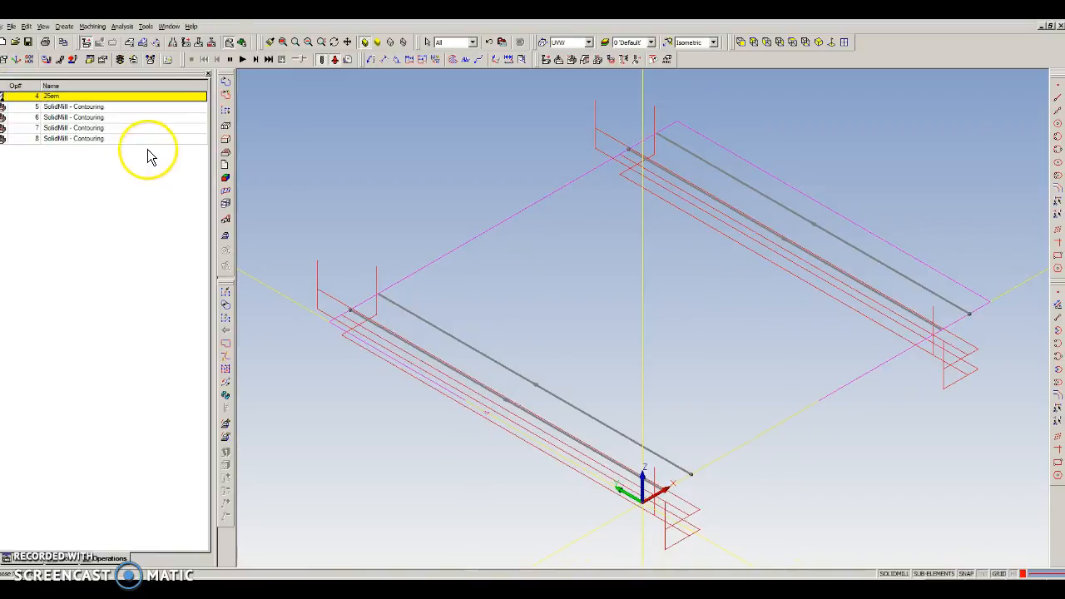
# Simulate the new contouring operations on the slots, adjusting the simulation speed before a second run
pyautogui.click(242, 59)
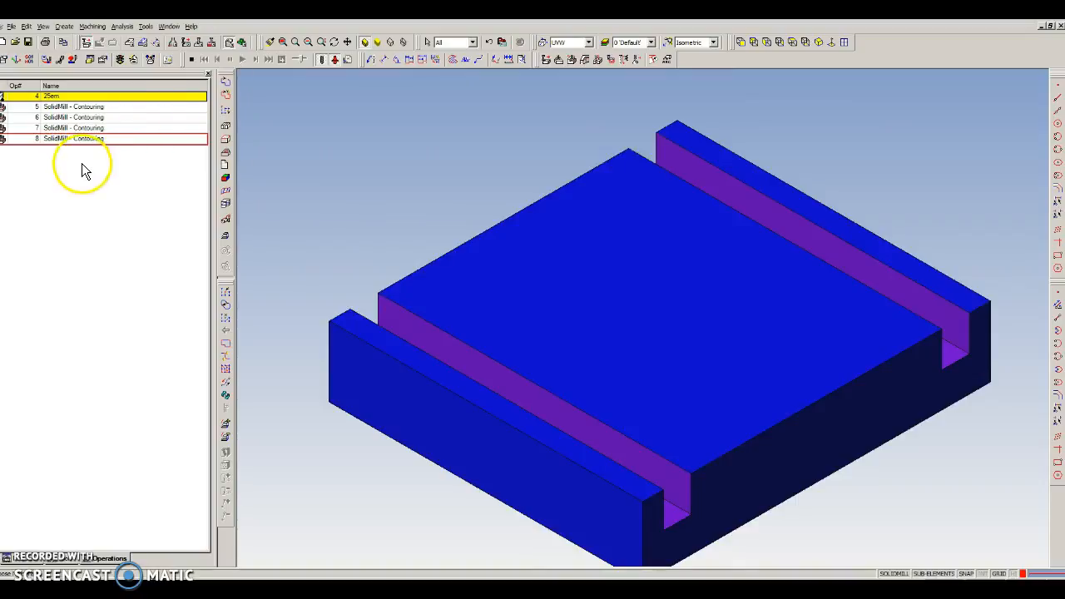
pyautogui.click(189, 61)
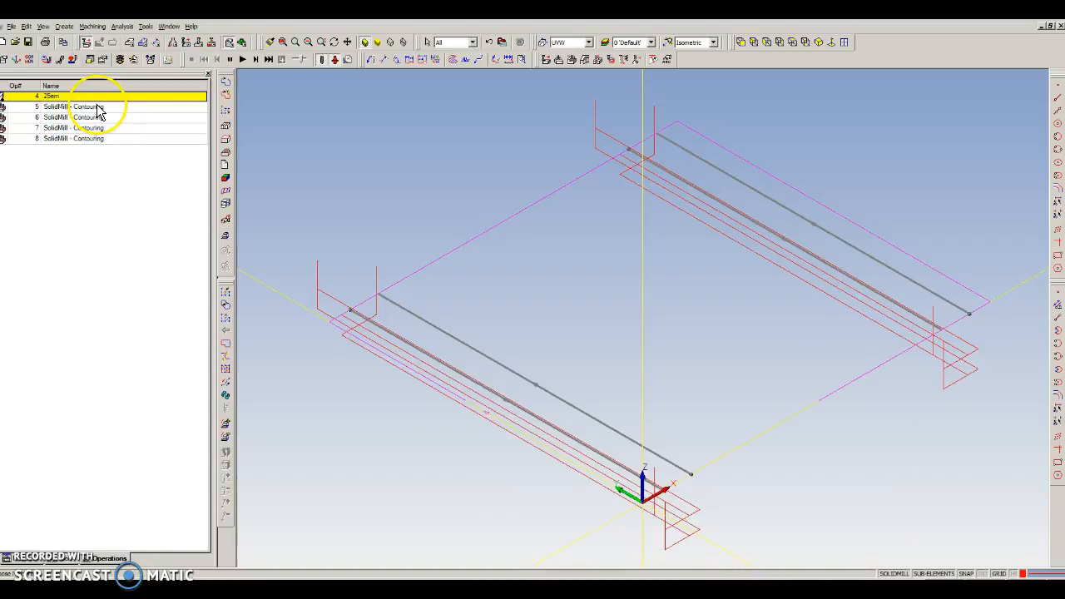
pyautogui.click(296, 61)
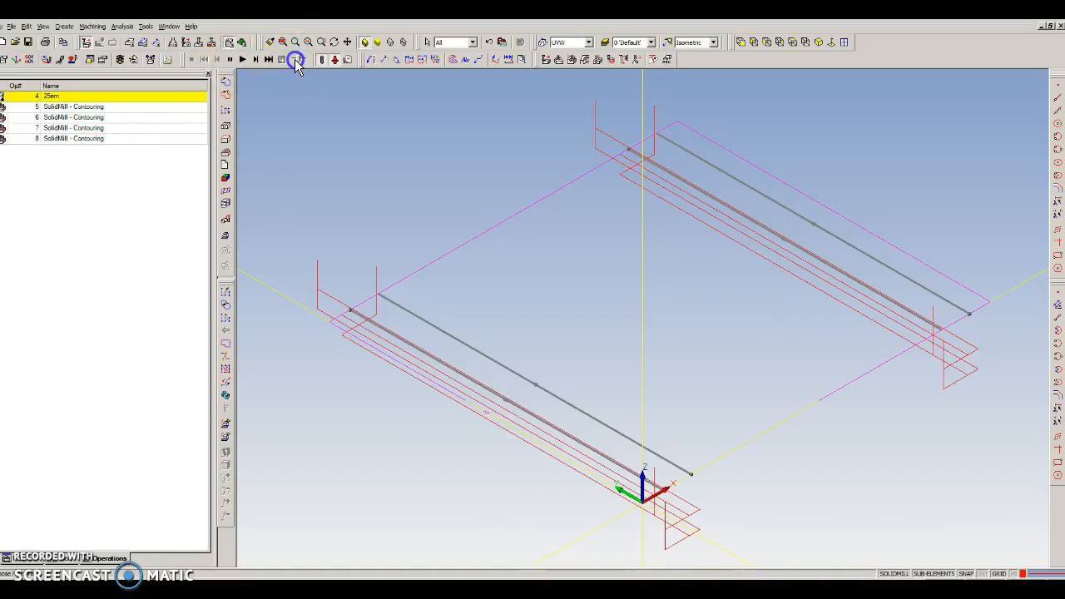
pyautogui.click(241, 60)
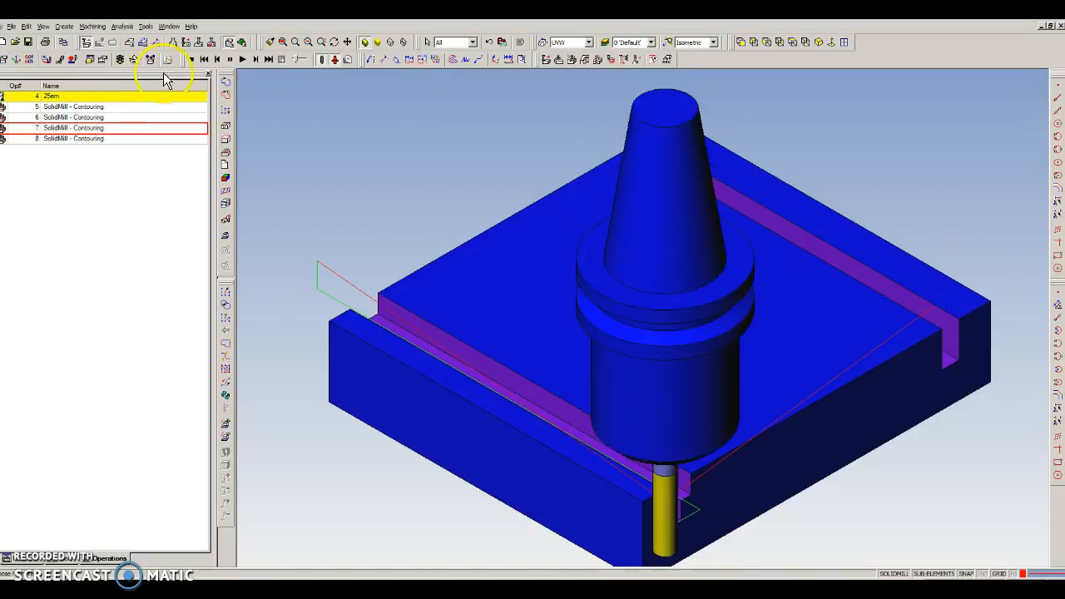
pyautogui.click(192, 59)
# Move contouring operation 7 ahead of operation 6 and simulate the reordered toolpaths starting from the 25em tool
pyautogui.click(82, 130)
pyautogui.moveTo(82, 130); pyautogui.dragTo(84, 108)
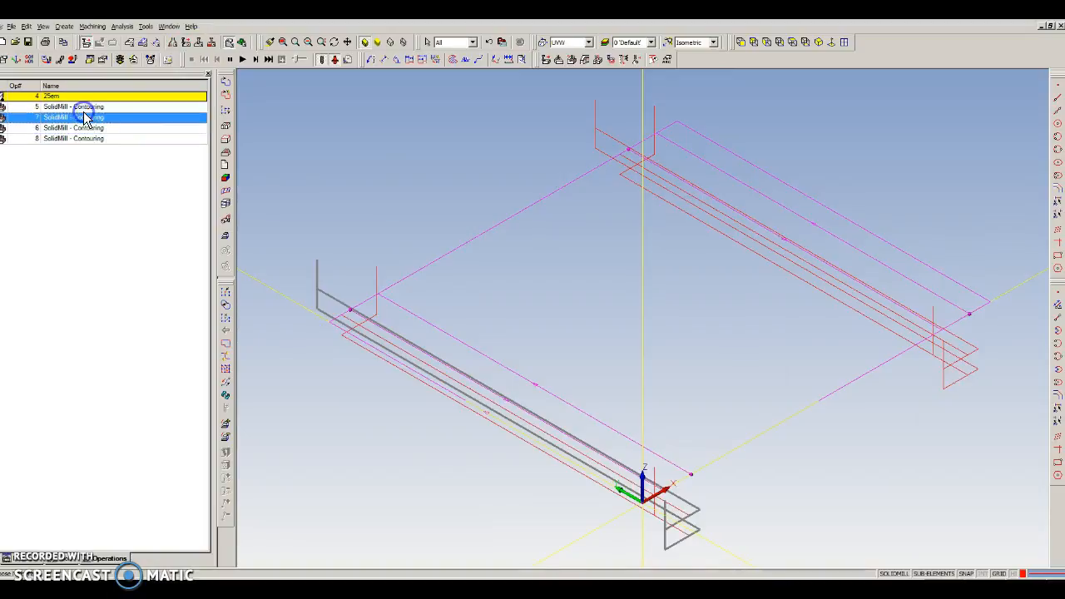
pyautogui.click(240, 58)
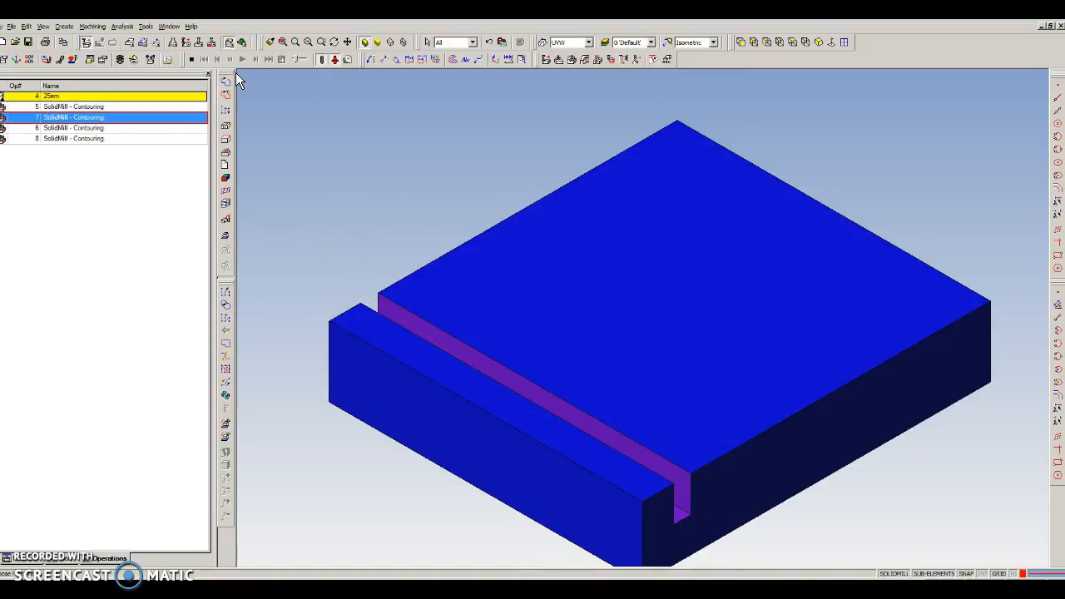
pyautogui.click(192, 59)
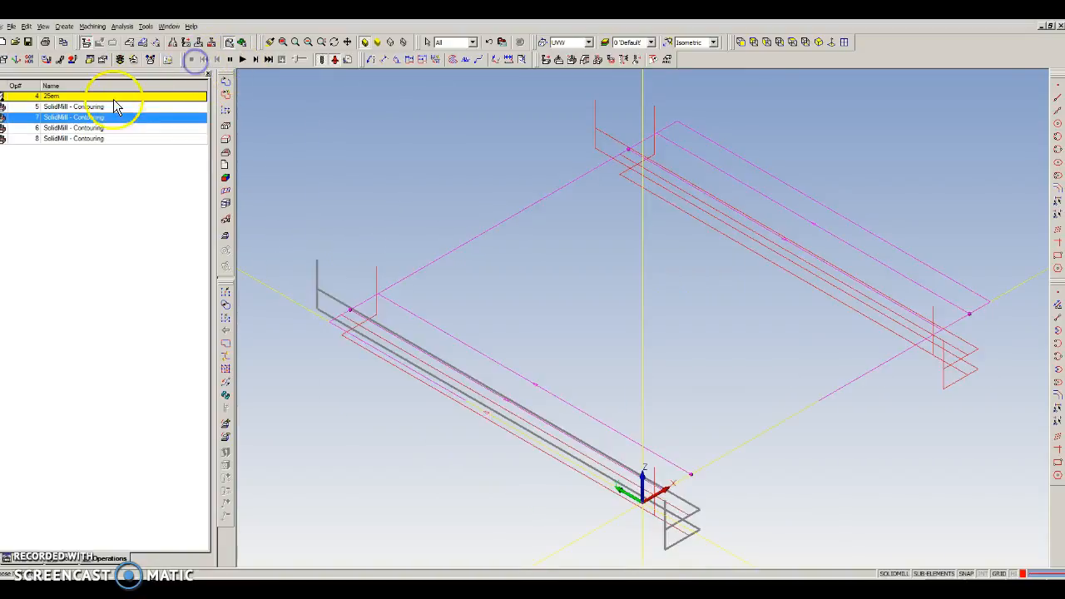
pyautogui.click(101, 96)
pyautogui.click(243, 60)
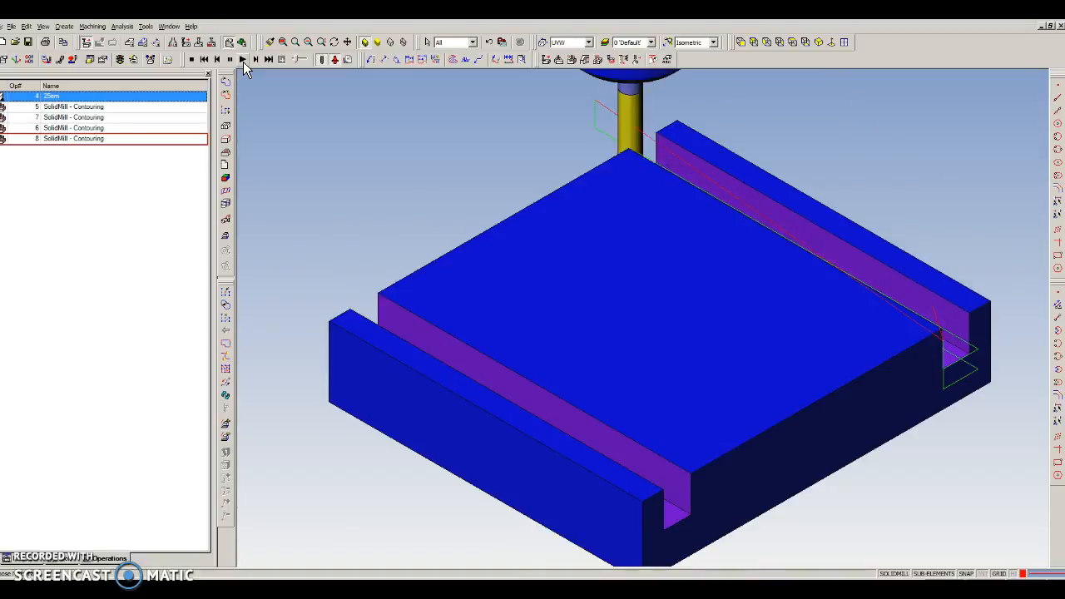
pyautogui.click(191, 59)
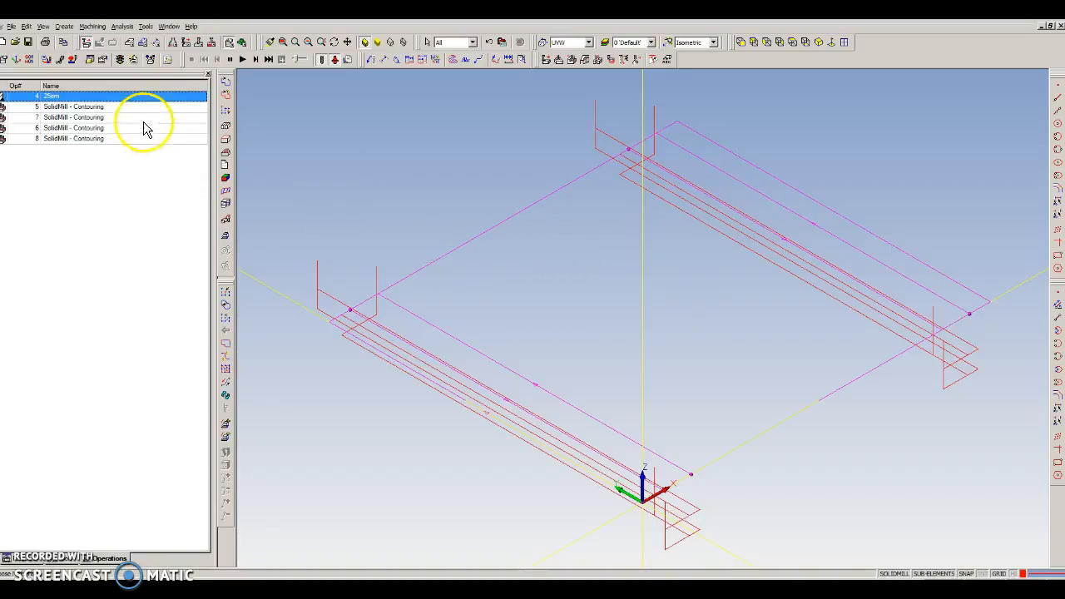
# Suppress contouring operations 5 and 7
pyautogui.click(91, 107)
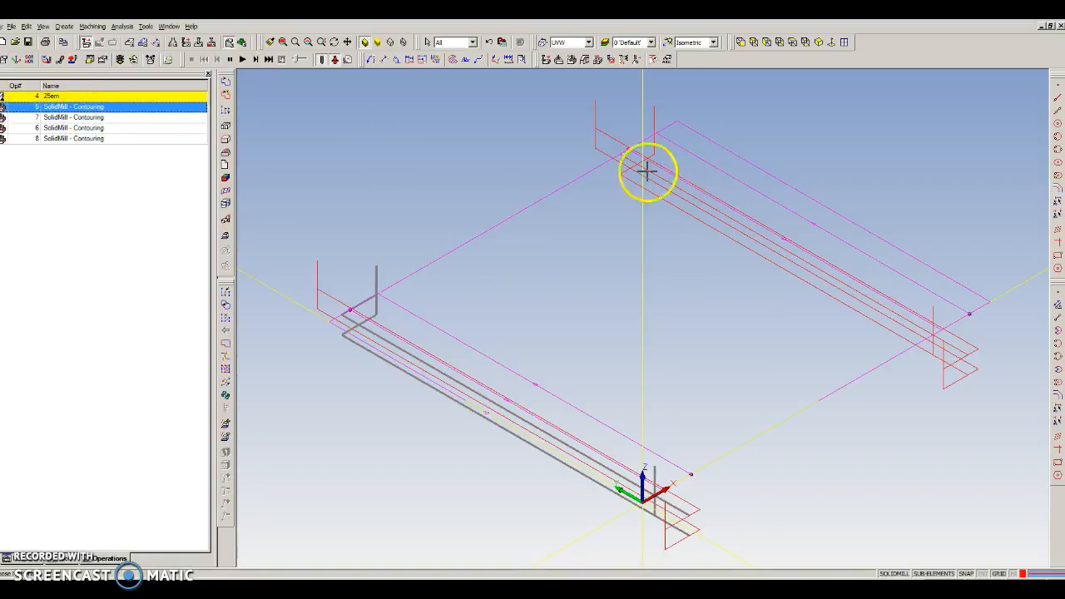
pyautogui.keyDown('ctrl'); pyautogui.click(106, 117); pyautogui.keyUp('ctrl')
pyautogui.rightClick(104, 116)
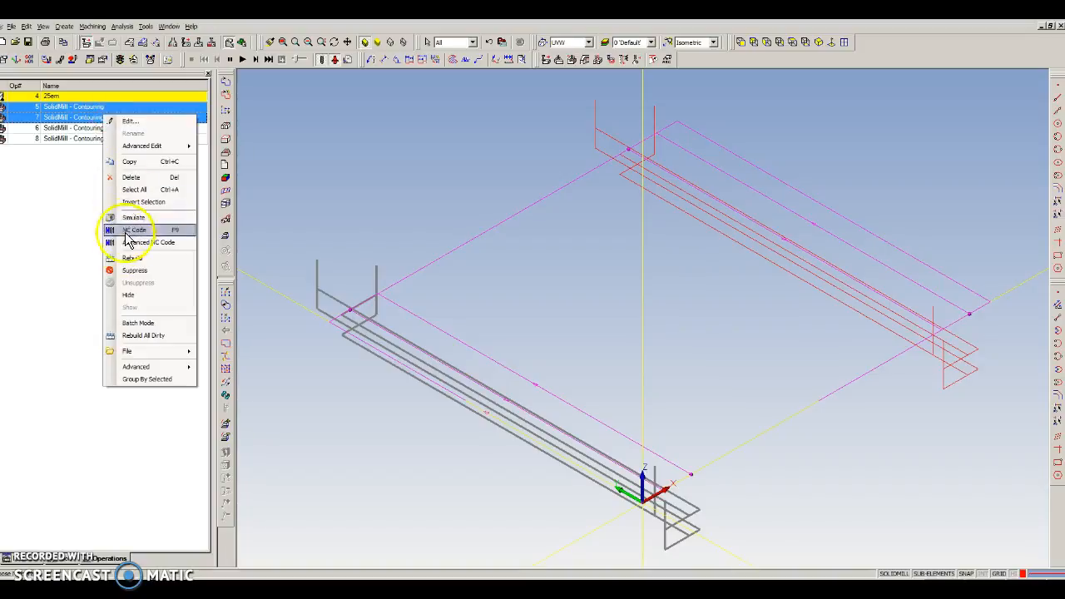
pyautogui.click(133, 271)
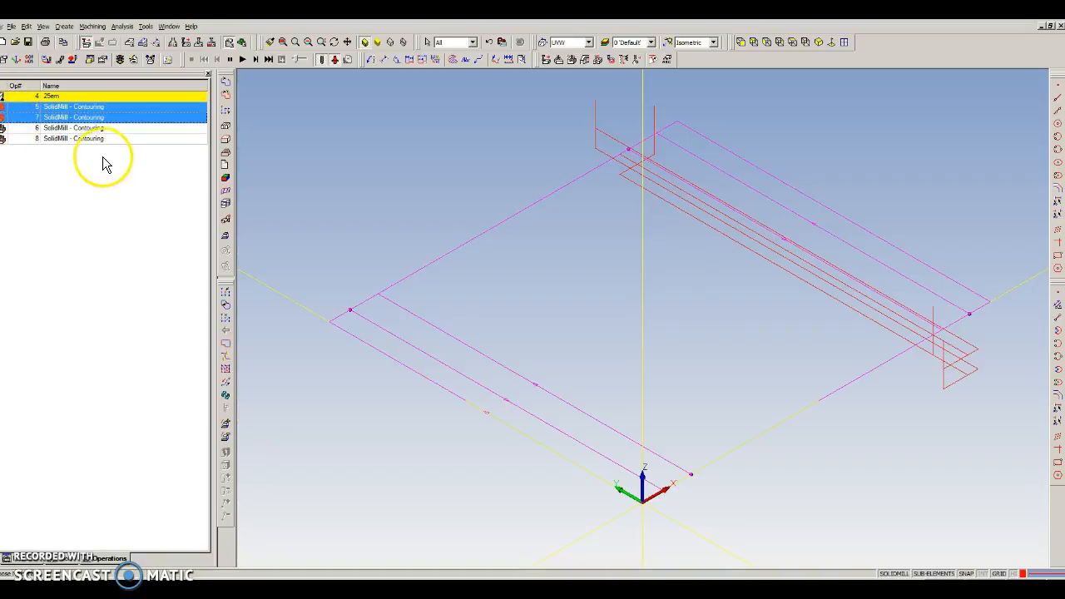
# Simulate the machining with only contouring operations 6 and 8 active, and end the simulation
pyautogui.click(241, 60)
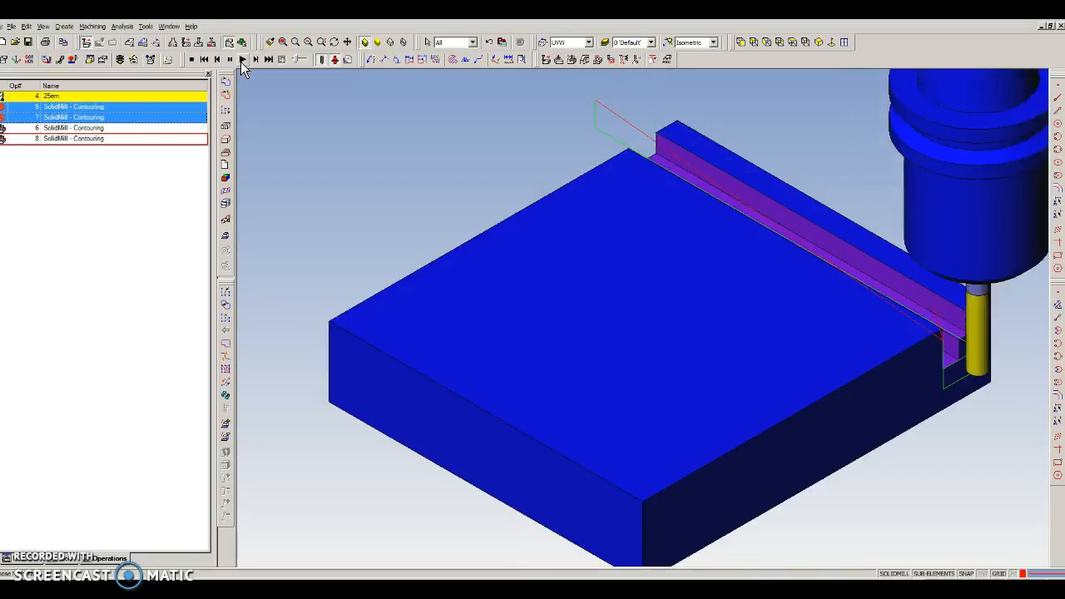
pyautogui.click(240, 61)
pyautogui.click(192, 59)
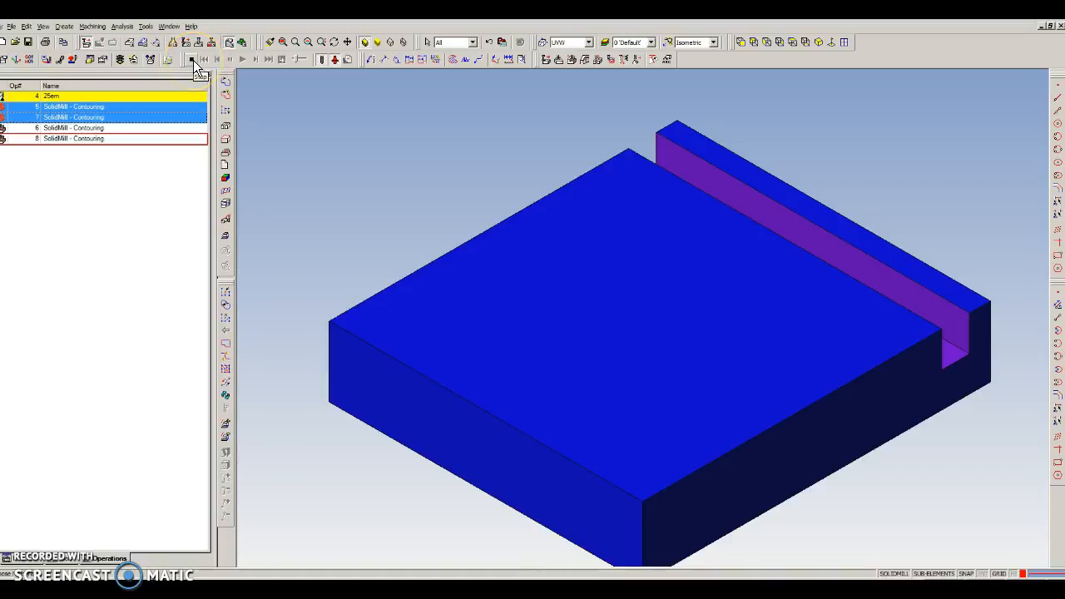
# Open the NC output settings for contouring operation 6, browse for a post processor, and close them without generating code
pyautogui.rightClick(119, 131)
pyautogui.click(154, 245)
pyautogui.click(632, 243)
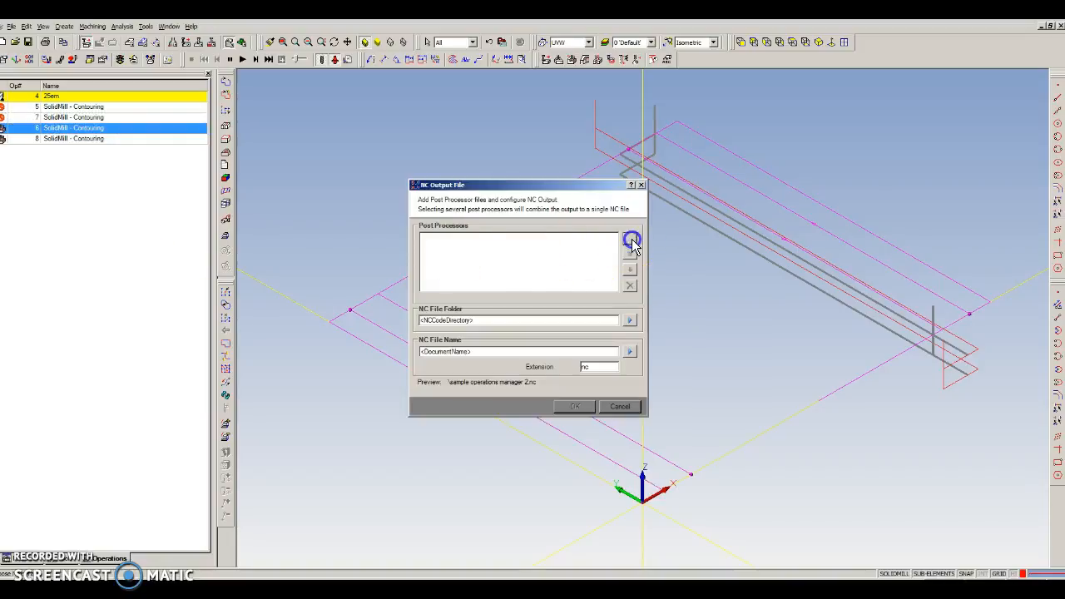
pyautogui.click(847, 469)
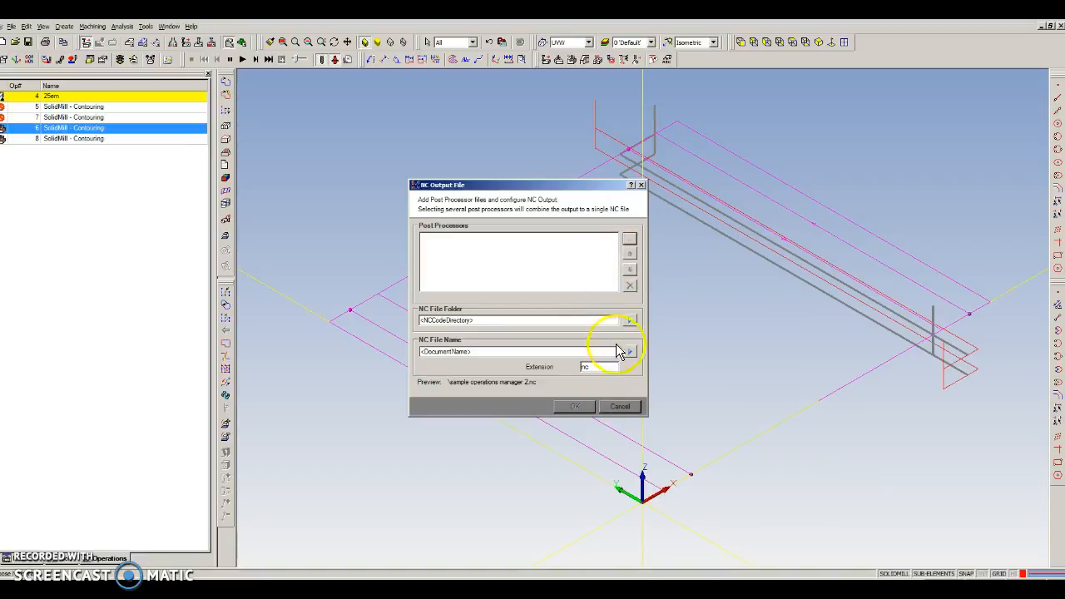
pyautogui.click(640, 185)
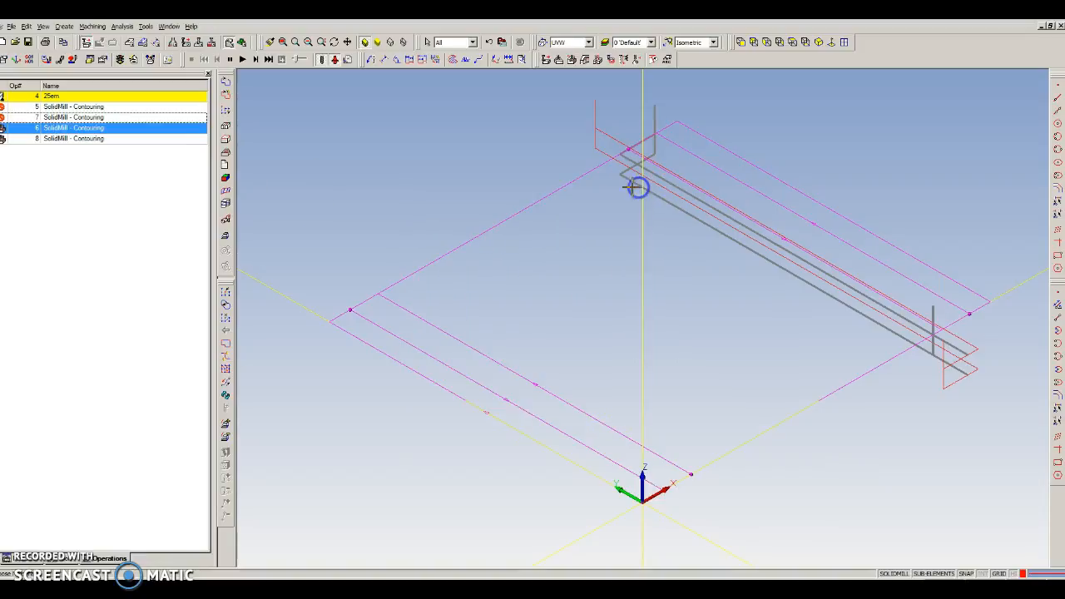
pyautogui.rightClick(117, 130)
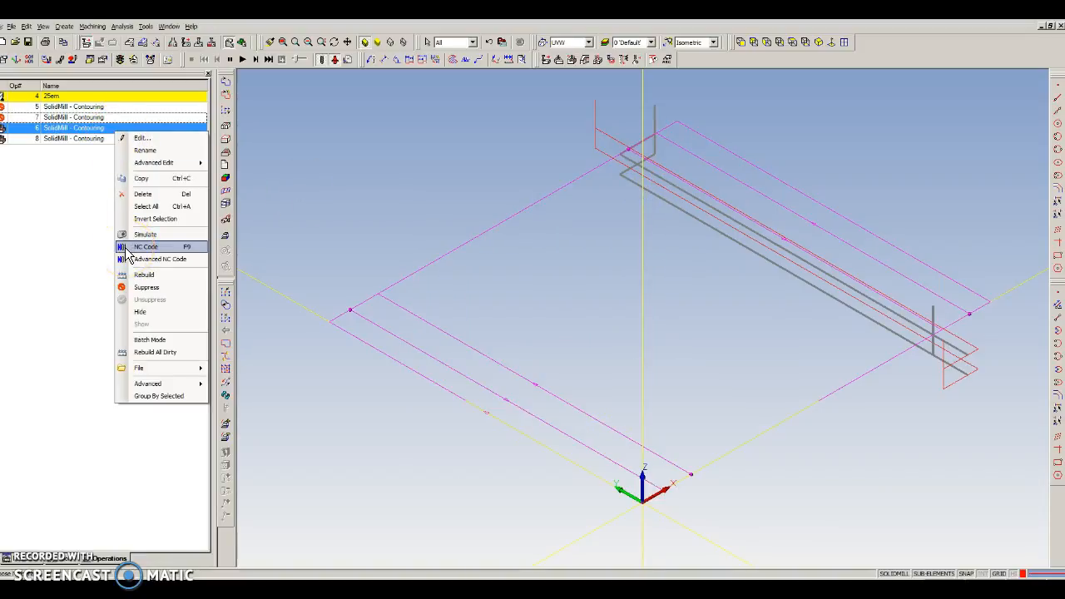
pyautogui.click(71, 202)
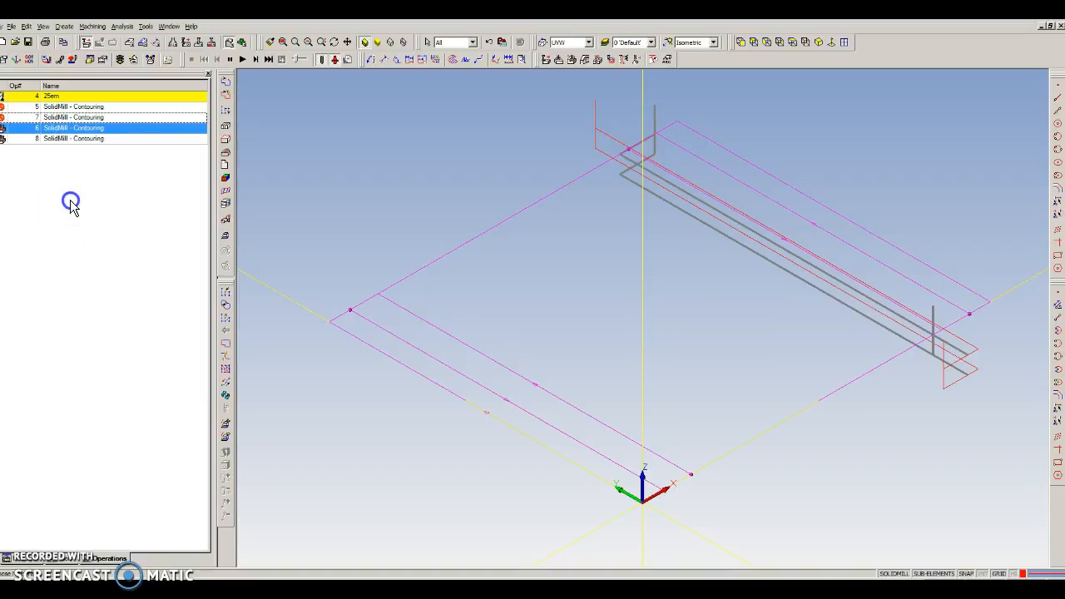
pyautogui.click(76, 200)
pyautogui.click(78, 205)
# Run the simulation of contouring operations 6 and 8 again and stop it
pyautogui.click(243, 59)
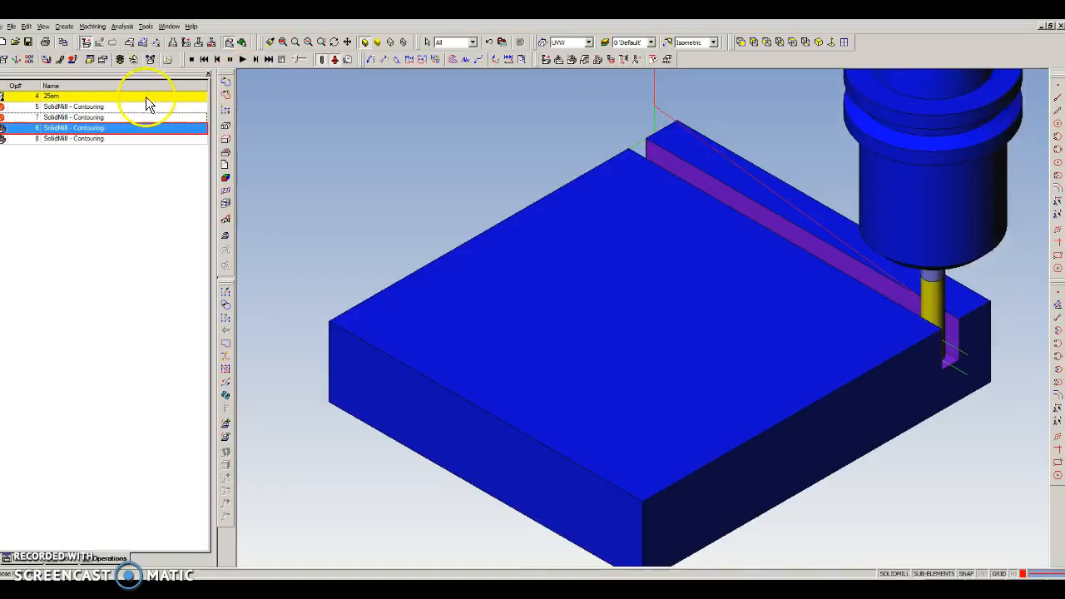
pyautogui.click(190, 63)
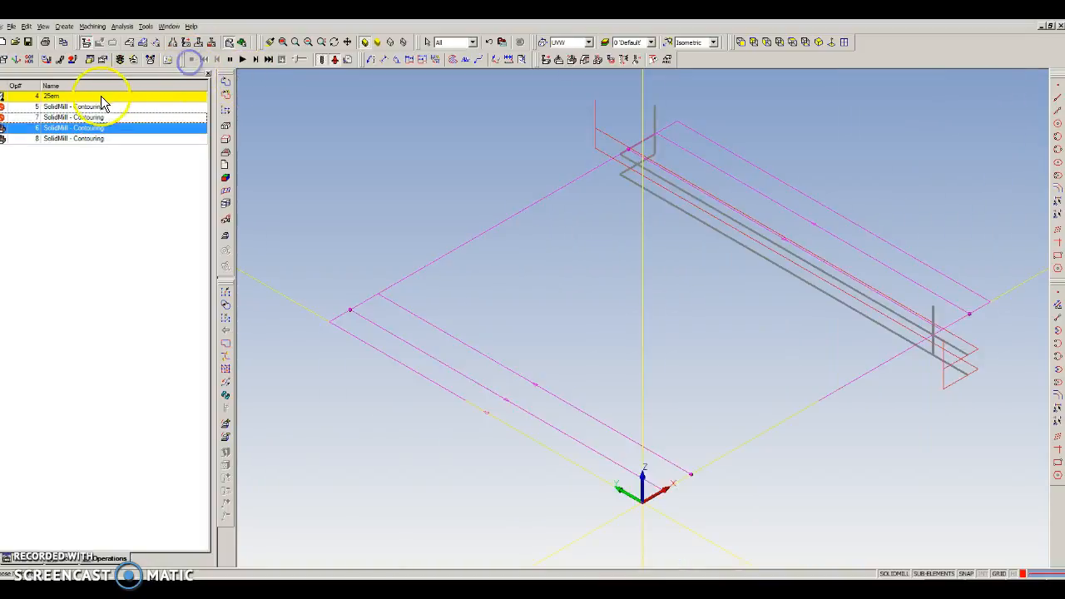
# Unsuppress contouring operations 5 and 7
pyautogui.click(93, 107)
pyautogui.keyDown('ctrl'); pyautogui.click(93, 118); pyautogui.keyUp('ctrl')
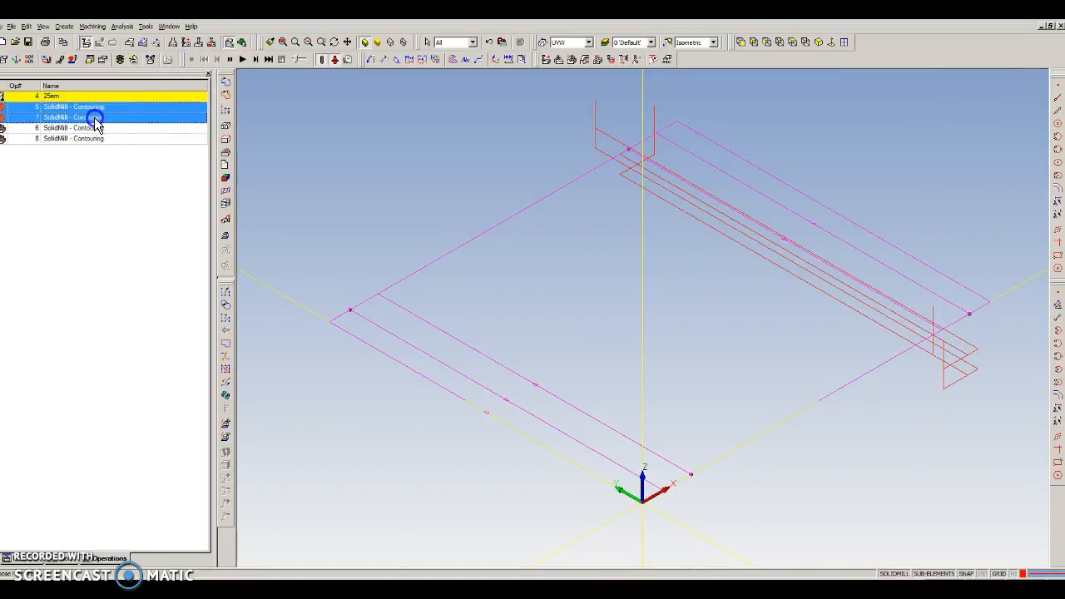
pyautogui.rightClick(95, 118)
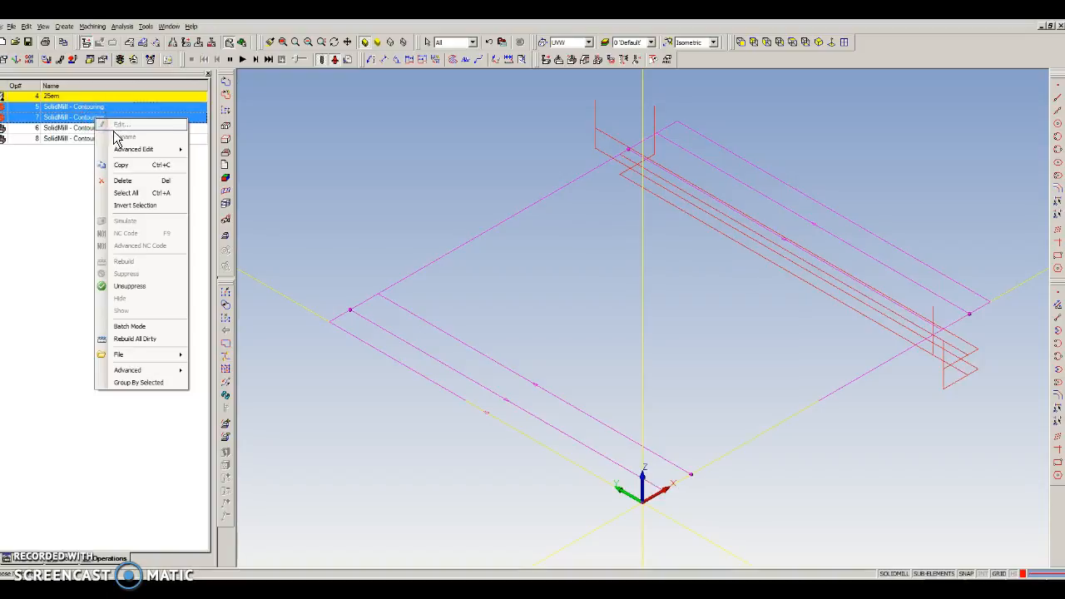
pyautogui.click(135, 286)
# Suppress contouring operations 6 and 8
pyautogui.click(119, 130)
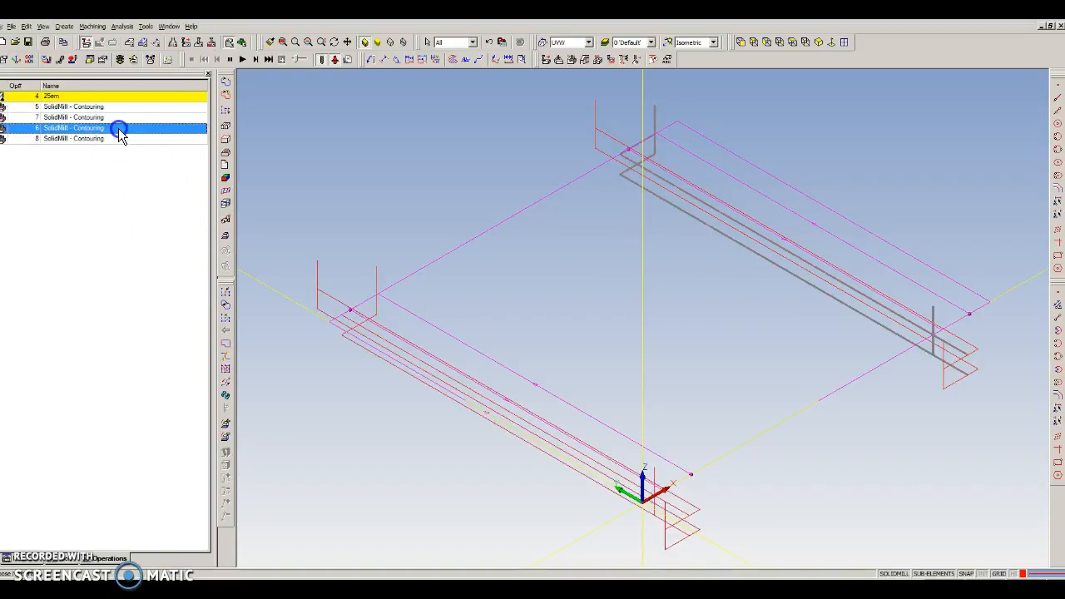
pyautogui.keyDown('ctrl'); pyautogui.click(119, 138); pyautogui.keyUp('ctrl')
pyautogui.rightClick(119, 129)
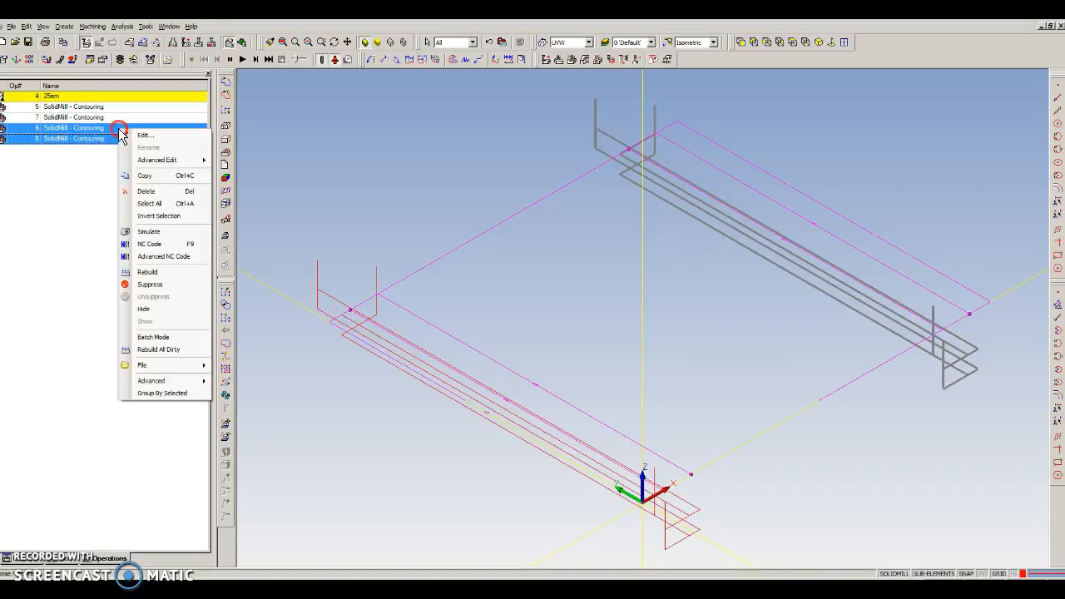
pyautogui.click(149, 283)
pyautogui.click(713, 176)
# Simulate the machining with only contouring operations 5 and 7 active, and end the simulation
pyautogui.click(242, 59)
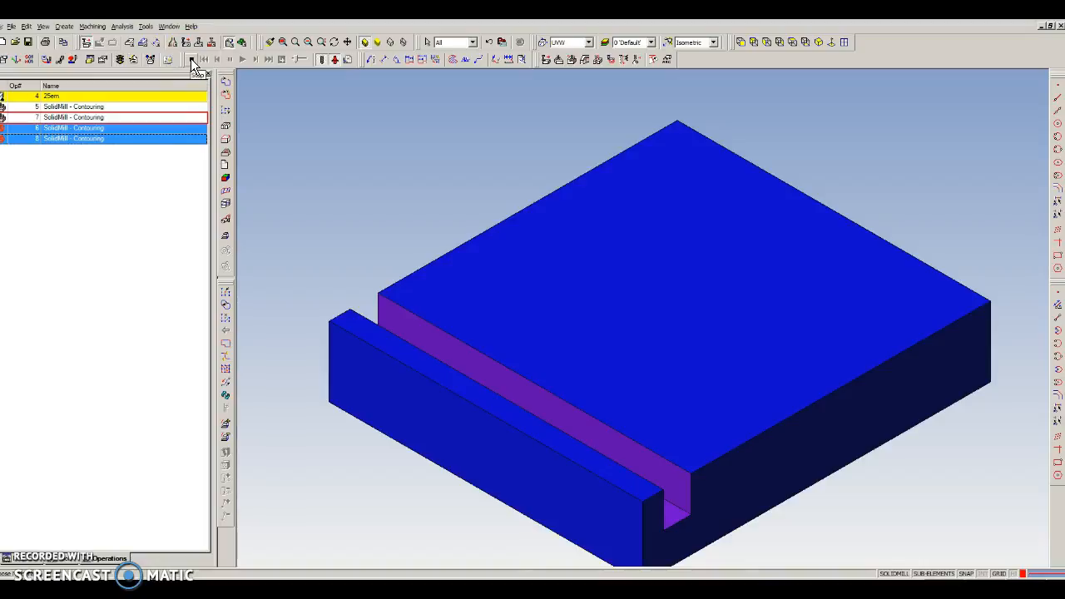
pyautogui.click(190, 58)
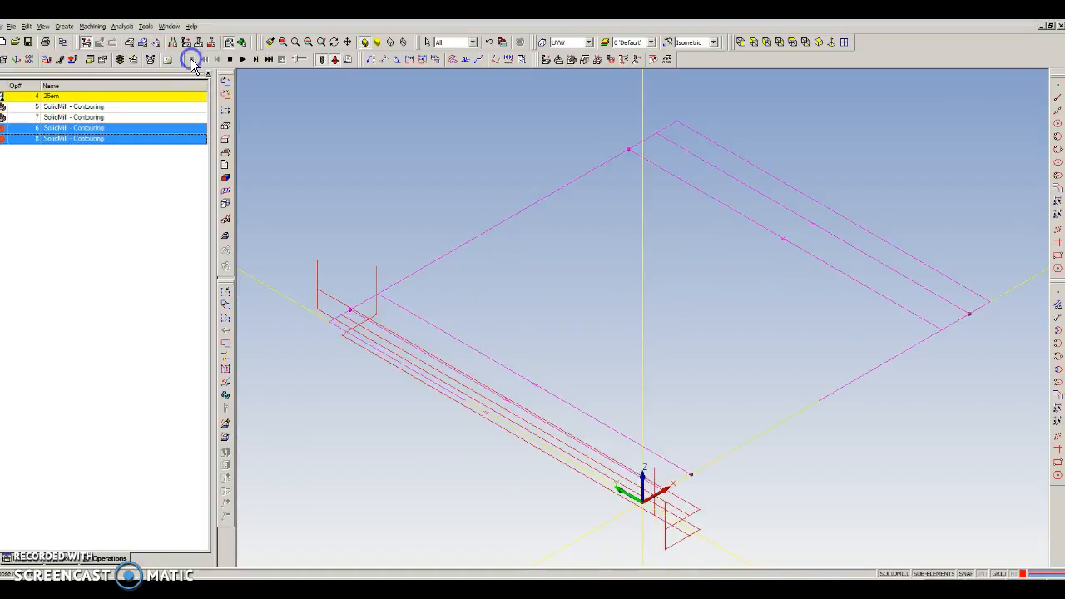
pyautogui.click(191, 62)
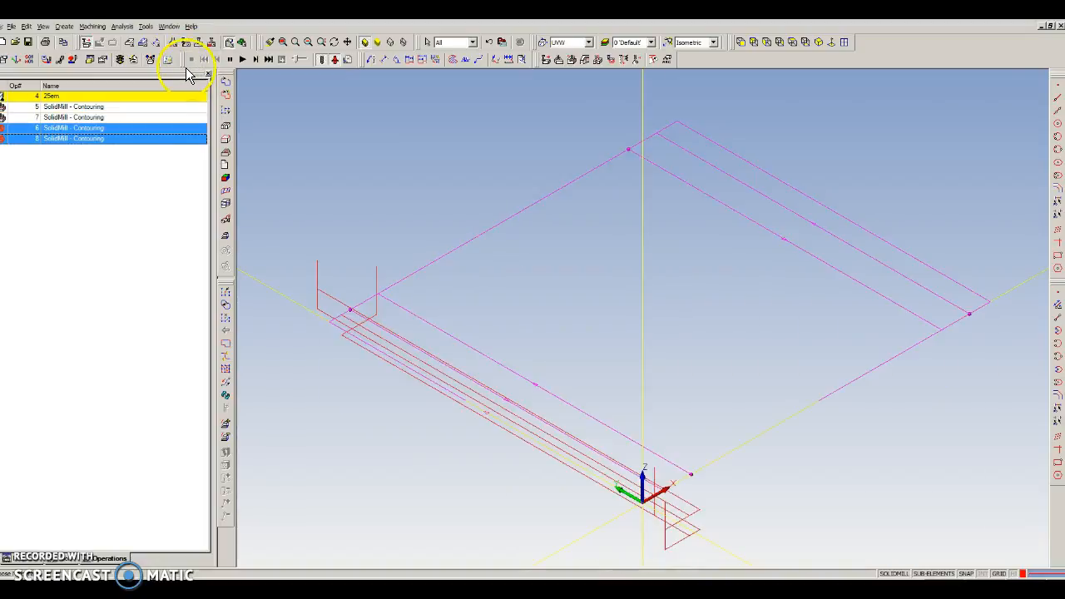